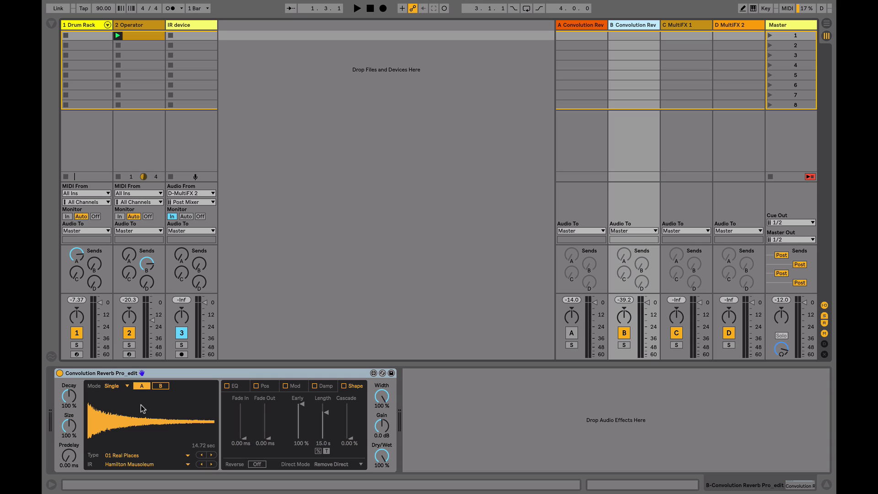
Mute the Operator track and play the Drum Rack with its send C turned up
click(179, 26)
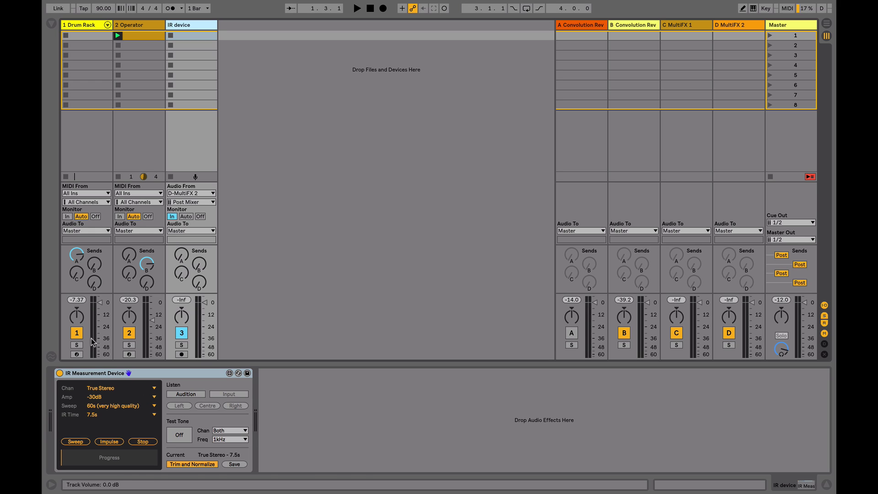
click(129, 334)
key(space)
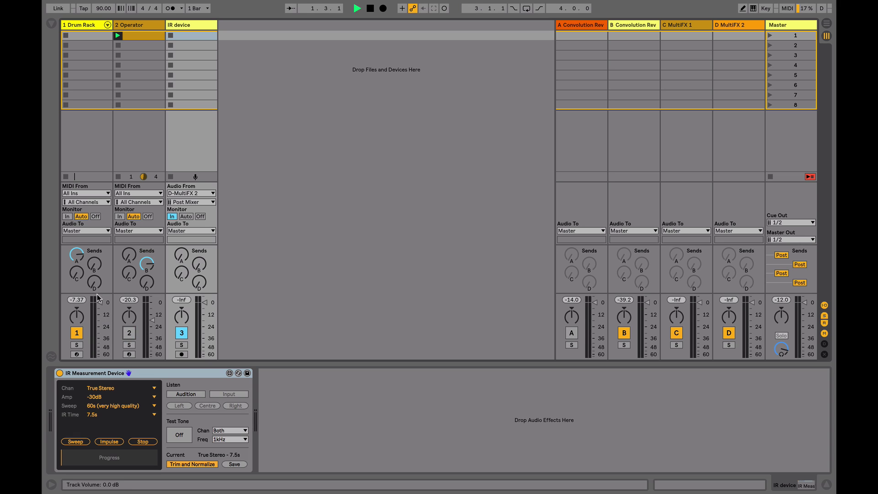
drag(77, 280, 78, 260)
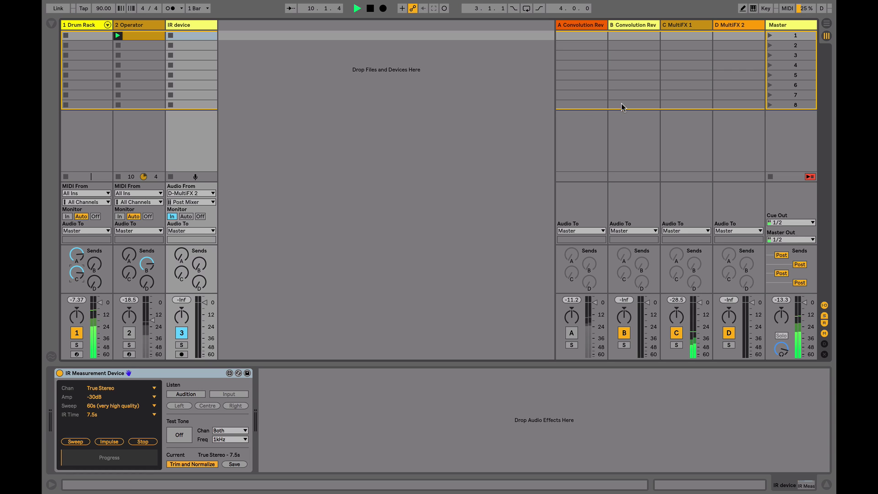
Examine the C MultiFX 1 return's effect chain through to its last device
click(672, 27)
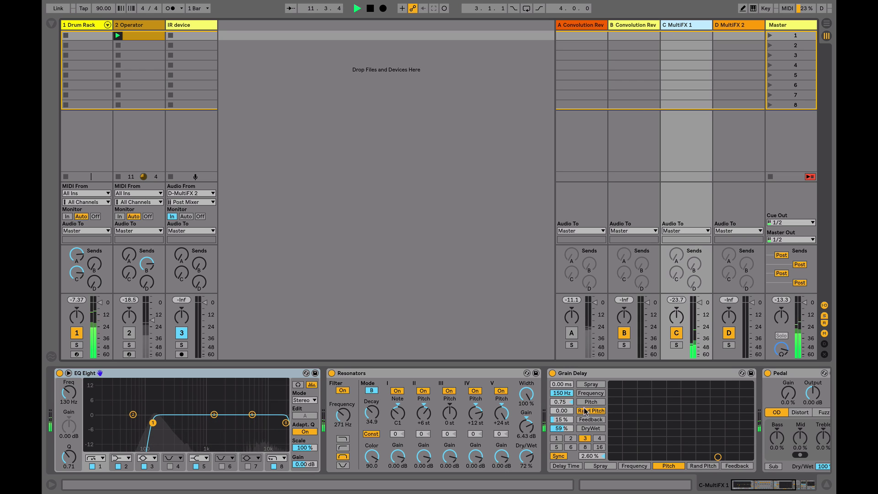
click(767, 490)
drag(767, 489, 784, 489)
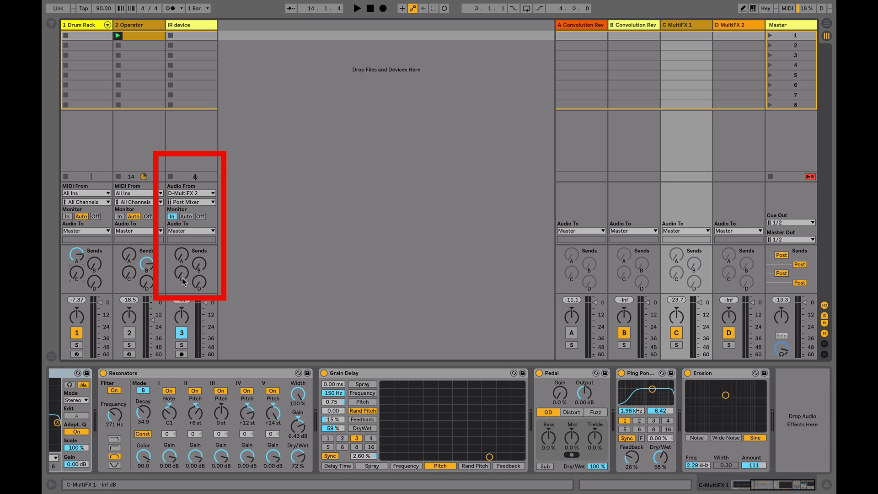
Turn up the IR device track's send C and route its input from C-MultiFX 1 and its output to Sends Only
drag(182, 278, 183, 280)
click(181, 231)
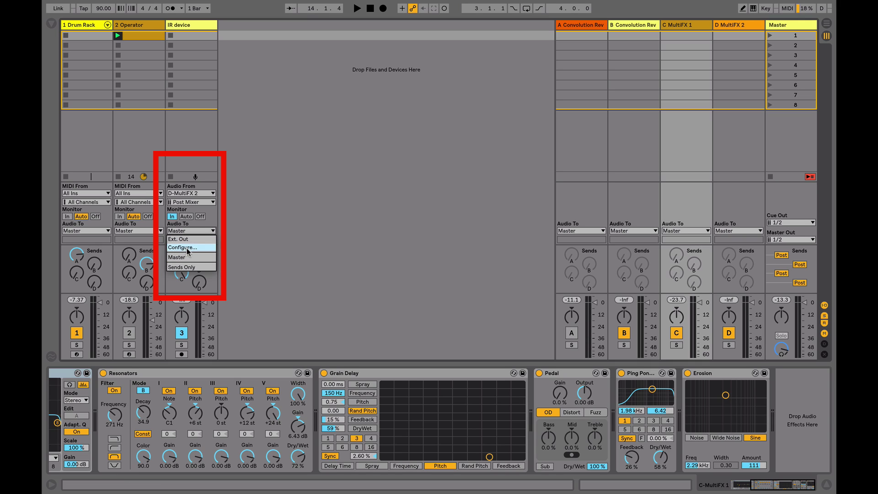
click(190, 268)
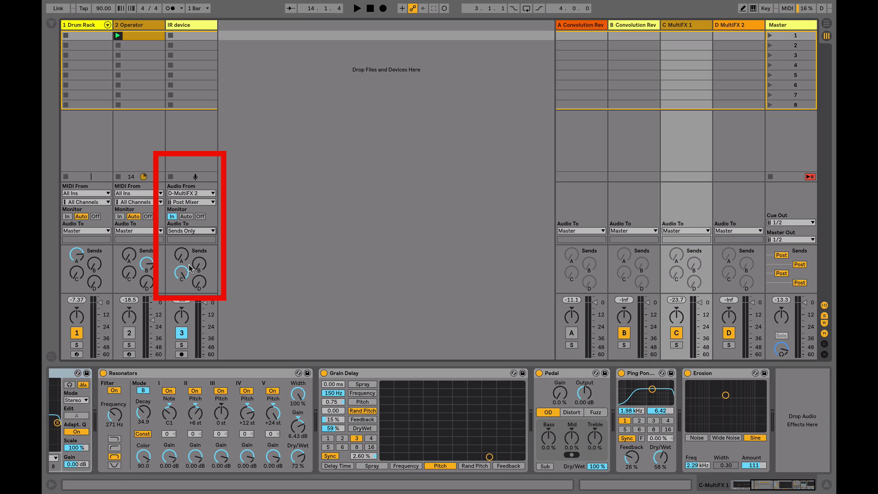
click(182, 193)
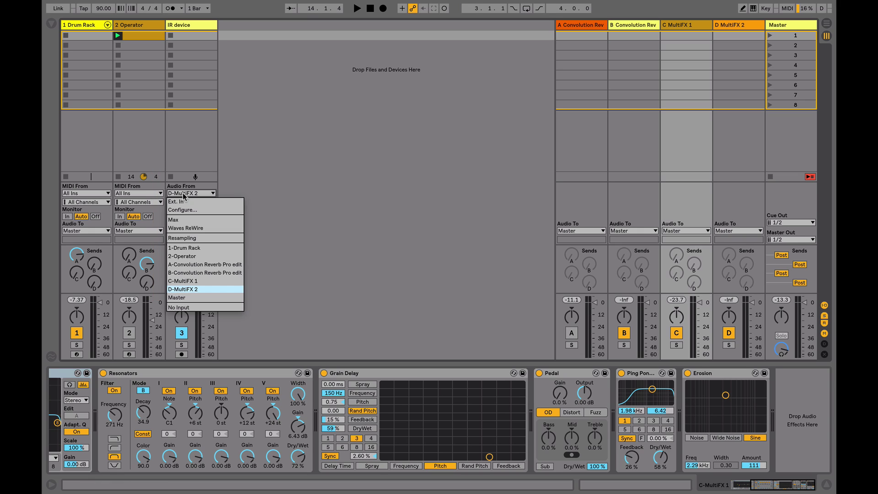
click(185, 281)
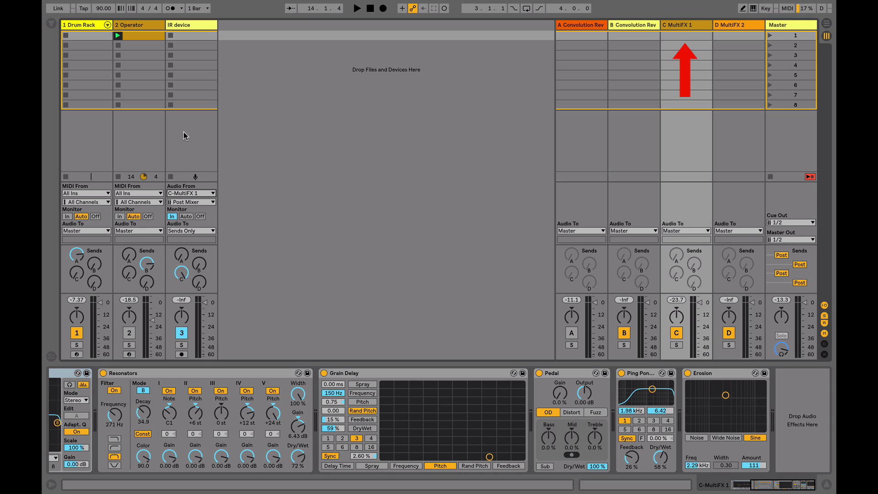
click(181, 26)
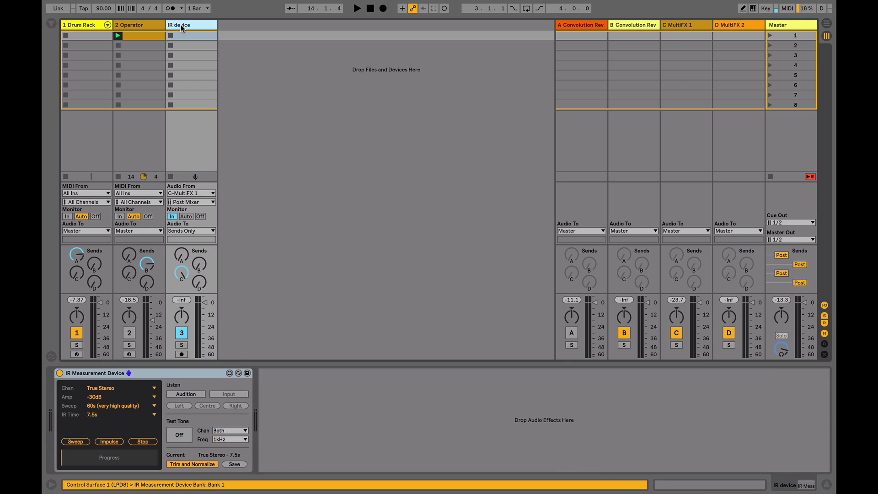
click(97, 389)
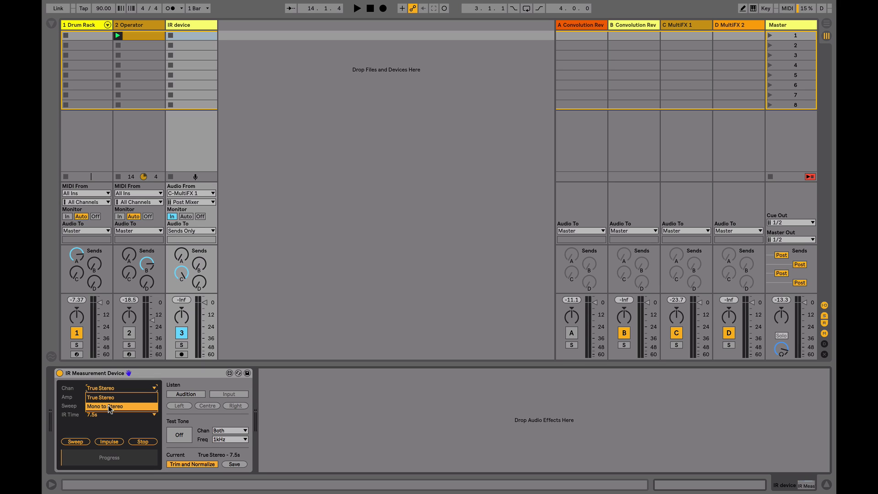
click(109, 400)
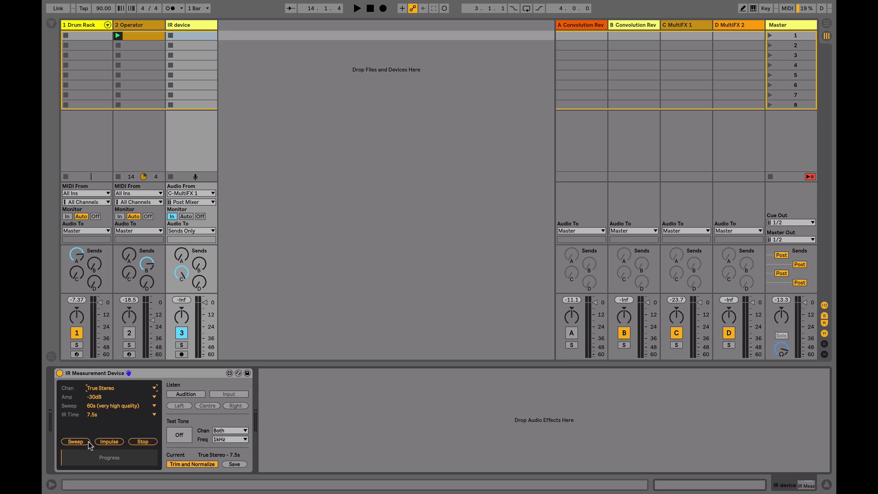
click(93, 397)
click(105, 407)
Briefly audition the Drum Rack with send C at -1.6 dB, and reset that send to -inf dB
drag(77, 273, 77, 224)
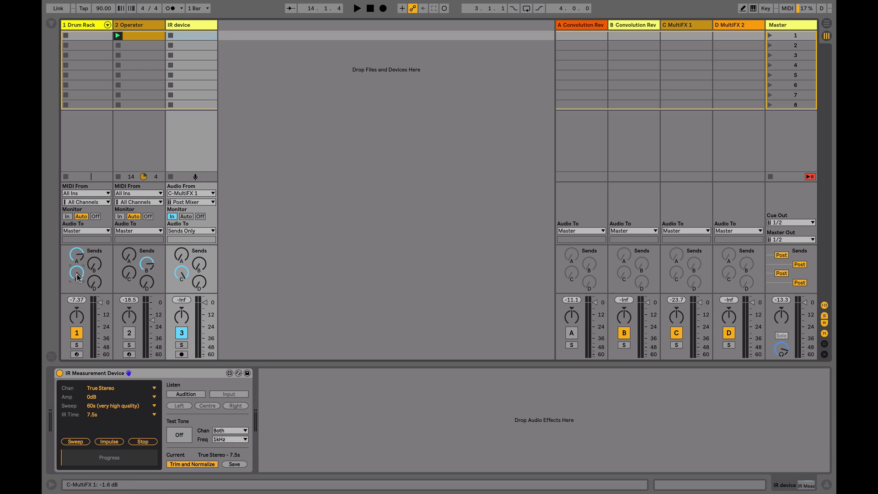
key(space)
key(space)
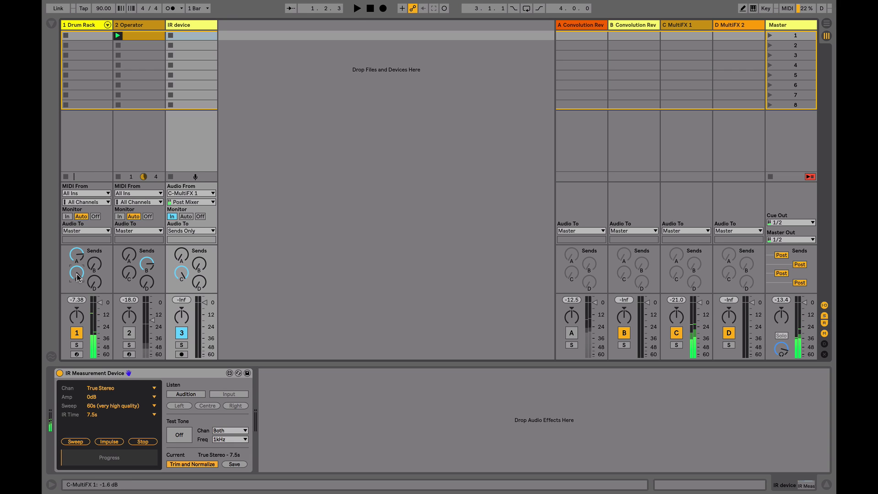
key(Delete)
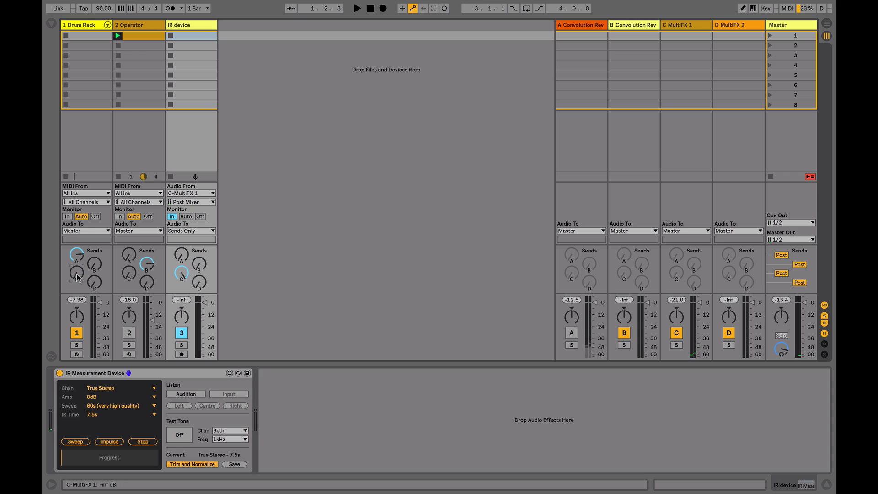
Set the measurement's IR Time to 5s and turn off Trim and Normalize
click(94, 414)
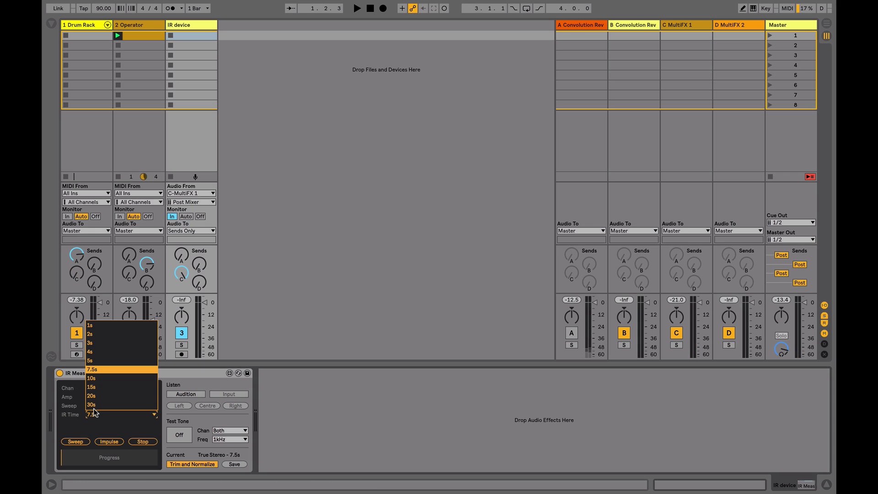
click(104, 361)
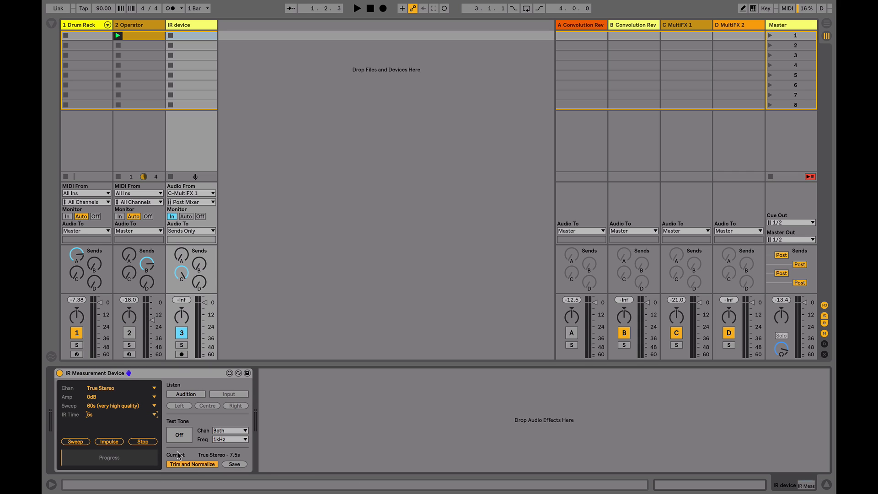
click(187, 464)
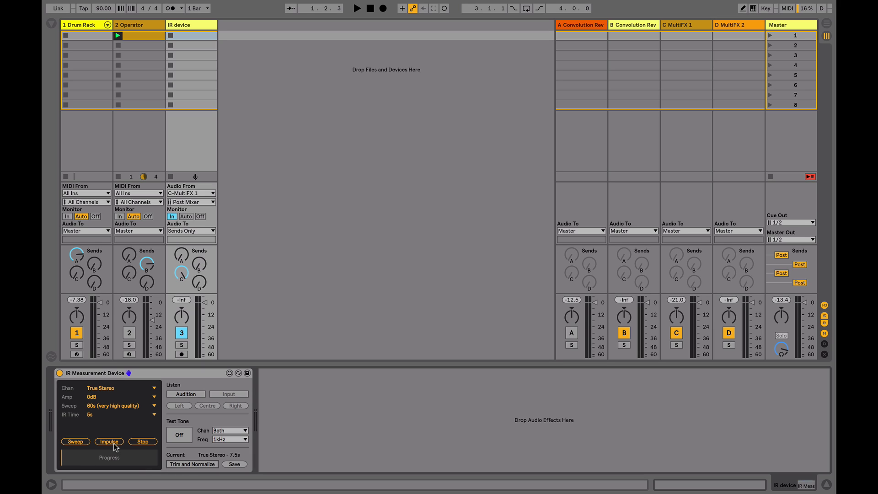
Run impulse measurements through return C with its peak level reset, and turn on Trim and Normalize
click(678, 301)
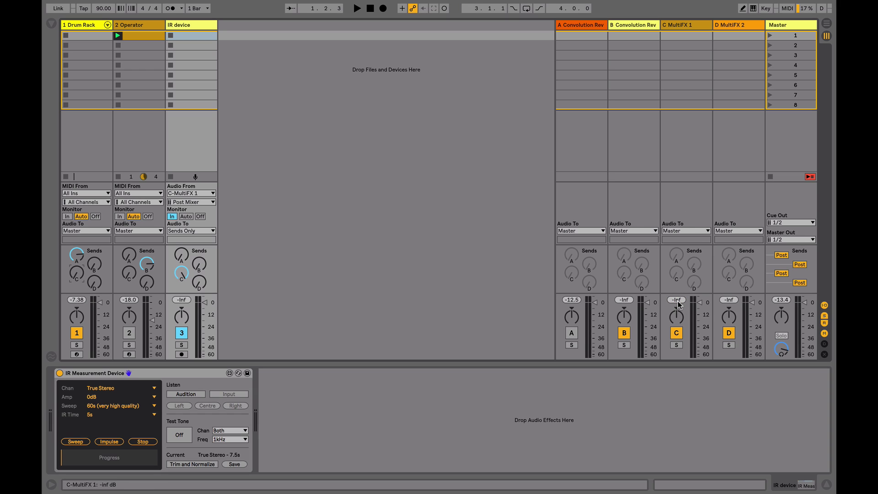
click(106, 442)
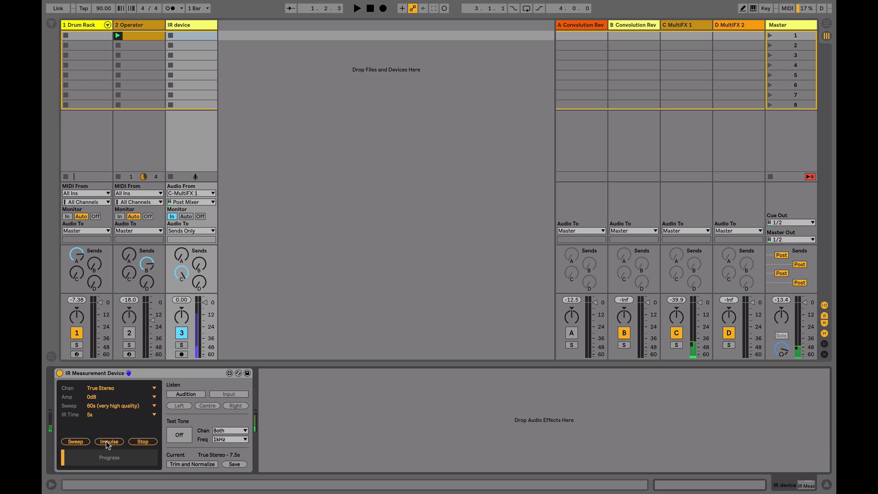
click(134, 442)
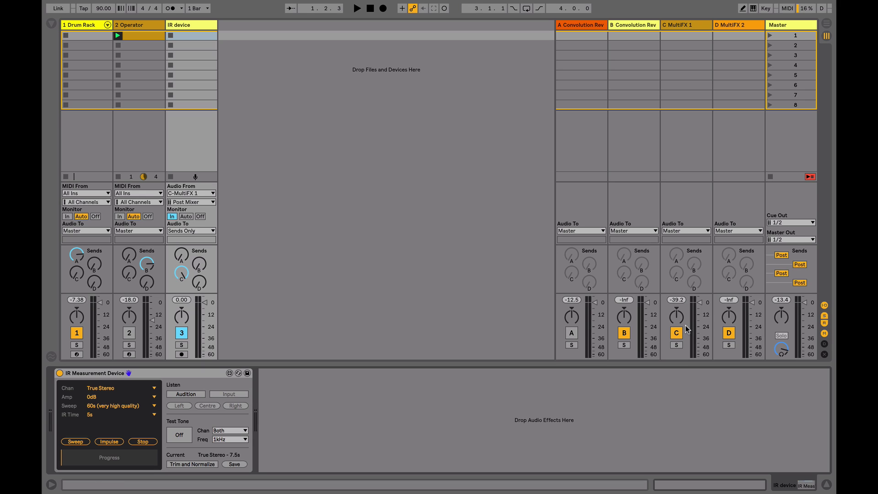
click(109, 442)
click(186, 465)
Open the save dialog for the measured impulse response and browse the Documents folder
click(234, 465)
click(287, 222)
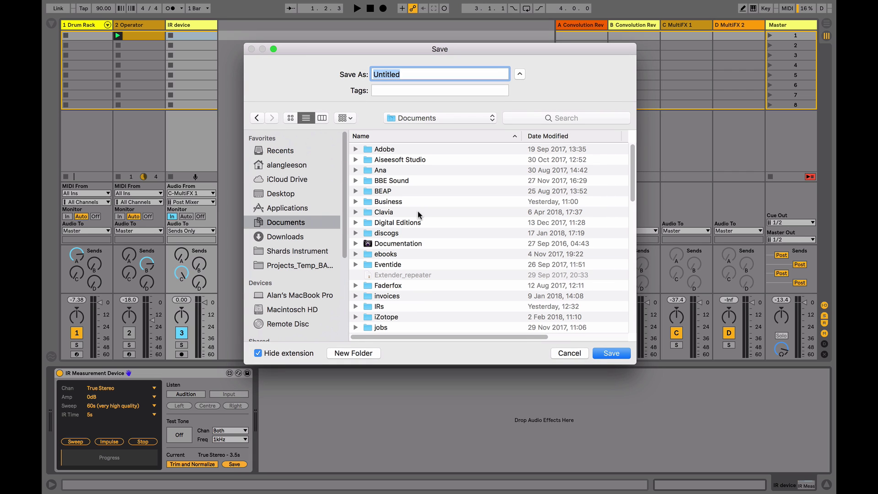
scroll(630, 194, down, 2)
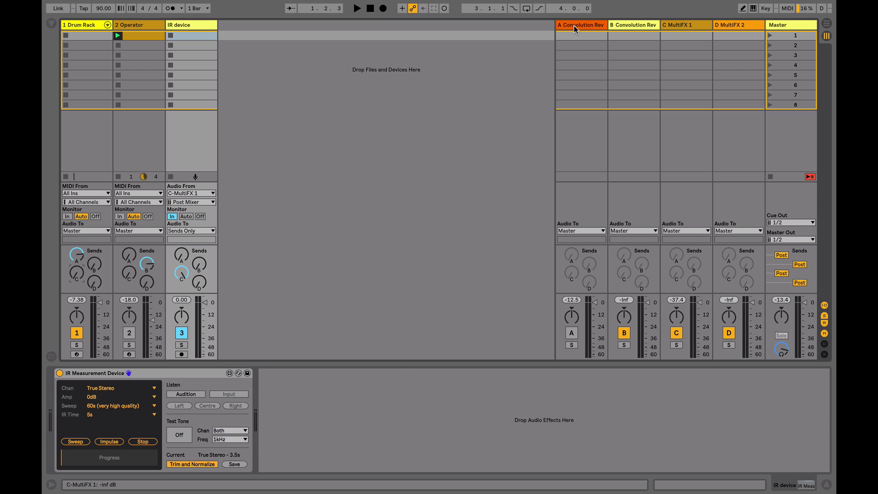
Set the Convolution Reverb on return A to the 07 Plates Real type and look through its IR list
click(575, 25)
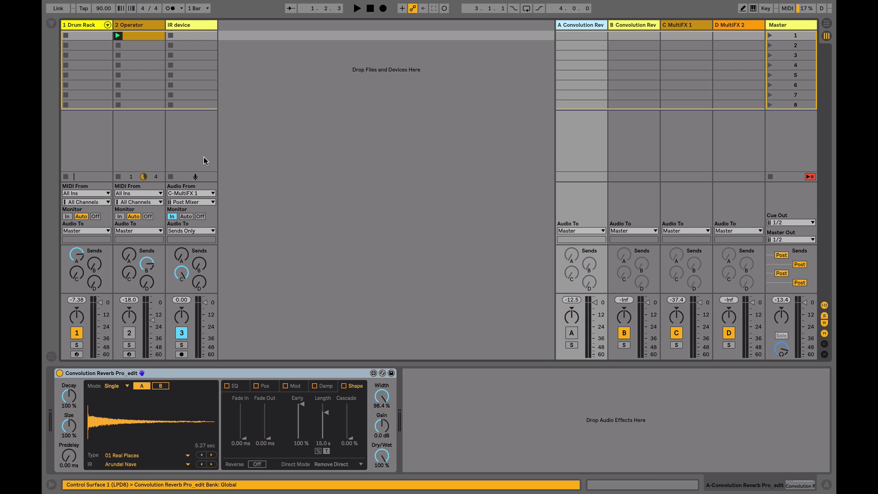
click(115, 455)
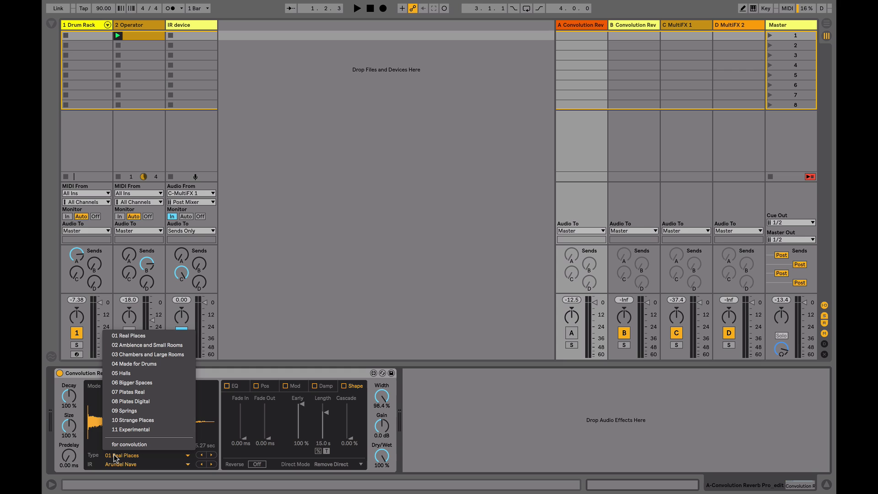
click(143, 394)
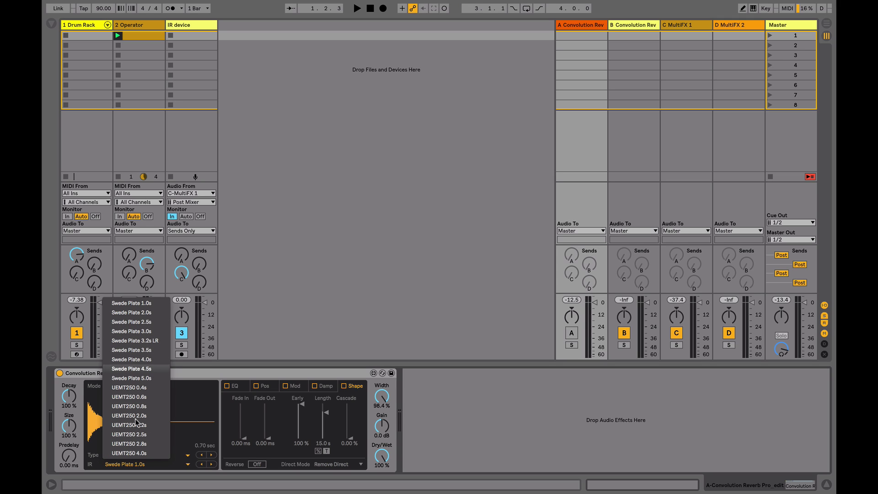
click(405, 437)
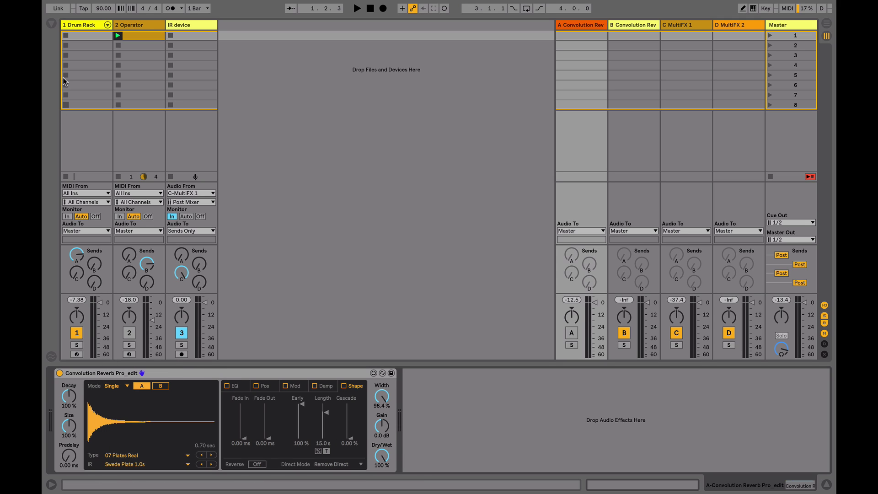
Open the for convolution folder in the browser and preview fx1 L.aif and fx1 R.aif
click(51, 24)
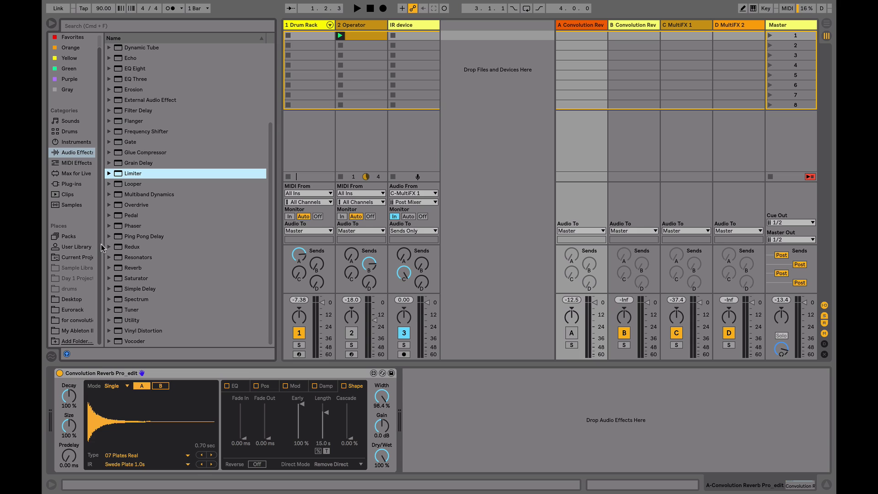
click(74, 322)
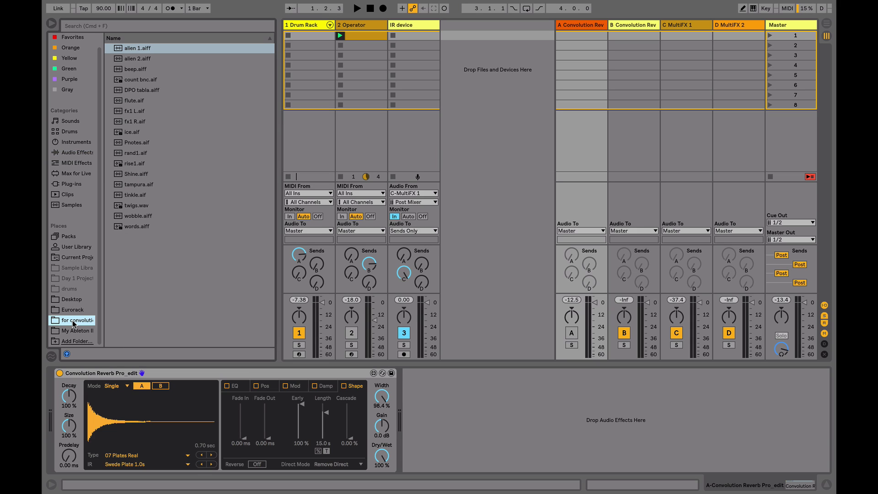
click(130, 111)
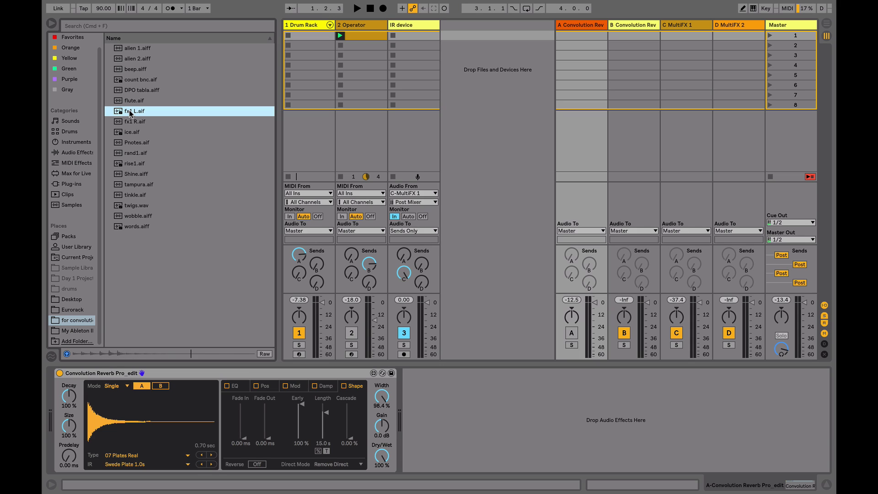
click(128, 122)
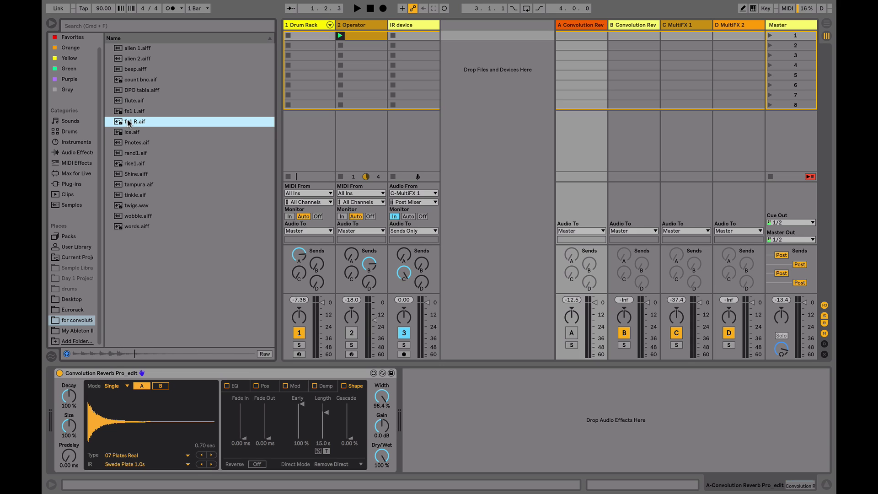
Load fx1 L.aif into return A's Convolution Reverb as its impulse response, using the for convolution type
click(129, 112)
drag(129, 113, 137, 423)
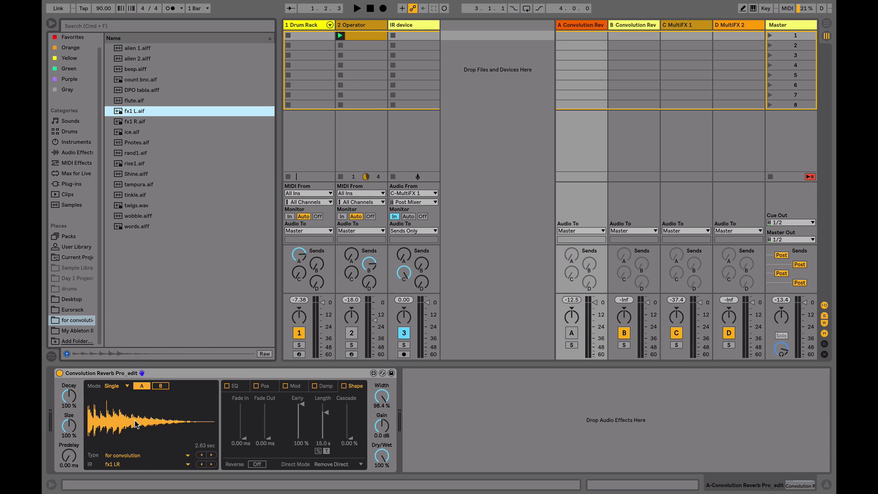
click(122, 456)
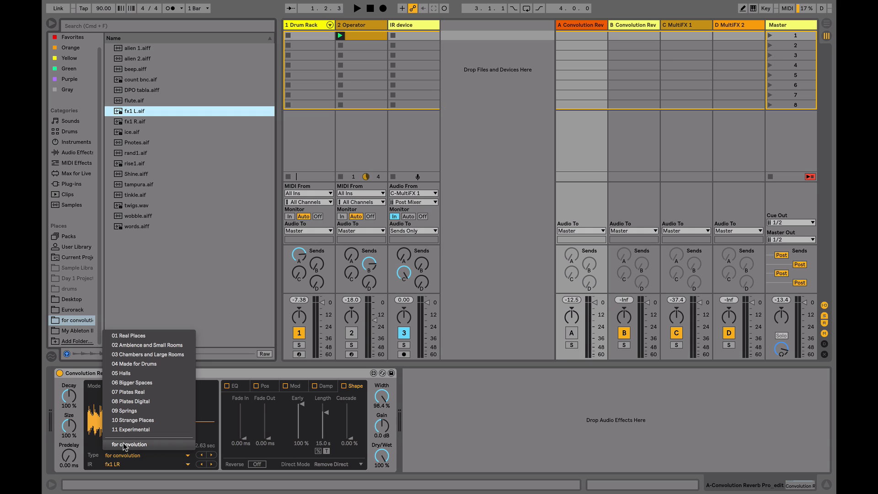
click(125, 447)
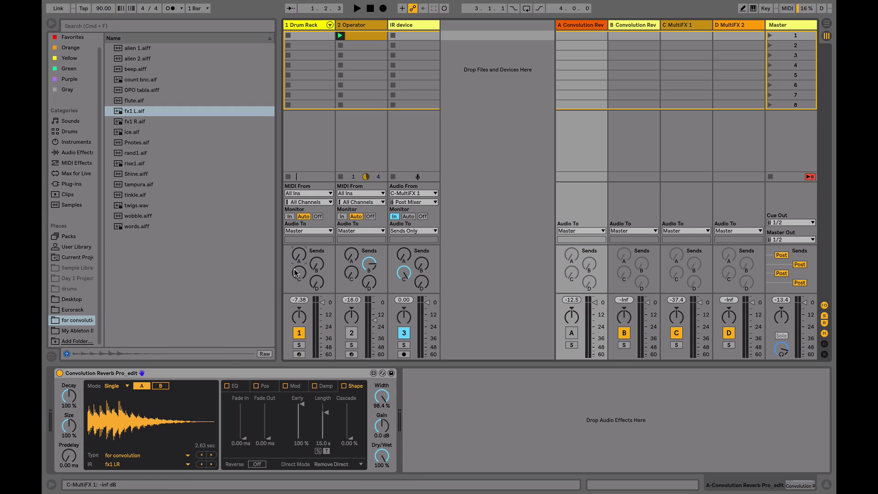
Raise the Drum Rack's send C to -9.0 dB and play the beat through the original MultiFX 1 chain
drag(298, 275, 299, 247)
key(space)
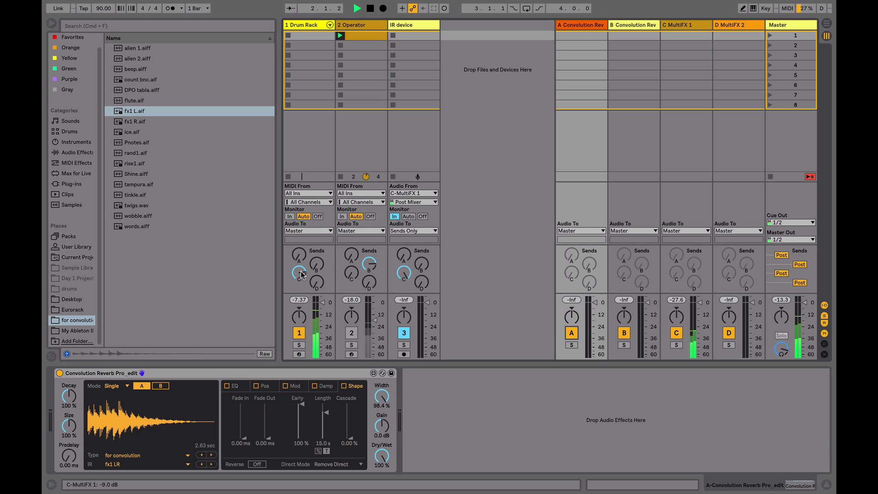
Turn the Drum Rack's send C fully down, raise its send A to -7.3 dB, and play the beat through the convolution
key(space)
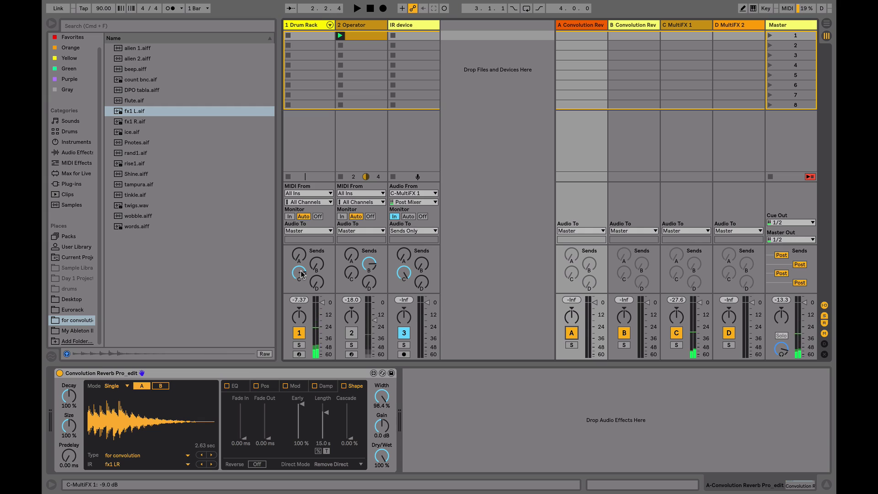
drag(301, 274, 302, 311)
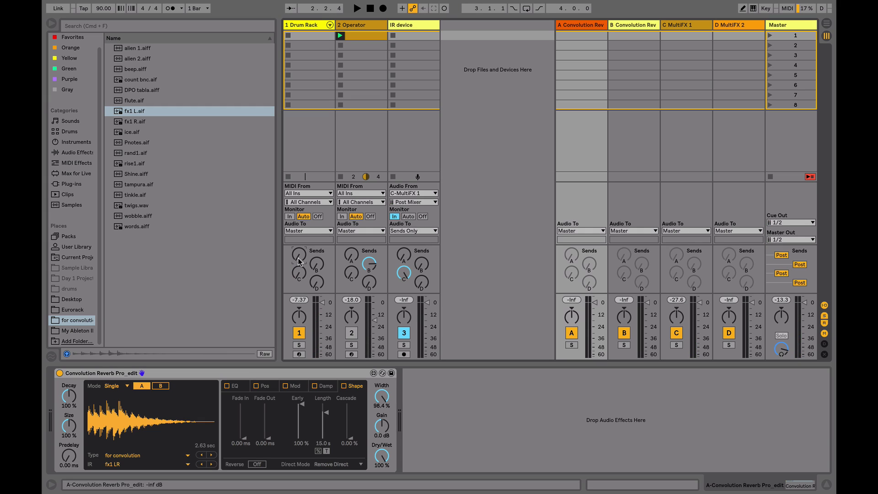
mouse_move(298, 261)
mouse_down()
mouse_move(298, 238)
mouse_move(300, 251)
mouse_up()
key(space)
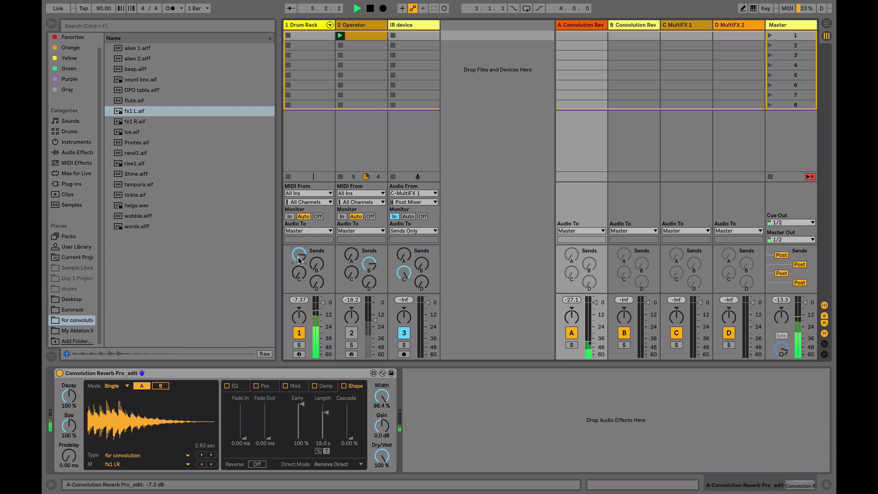
On return A's Convolution Reverb, enable the EQ, cutting band 1 to -18 dB near 269 Hz and boosting band 3 to 13 dB at 2.89 kHz
click(572, 26)
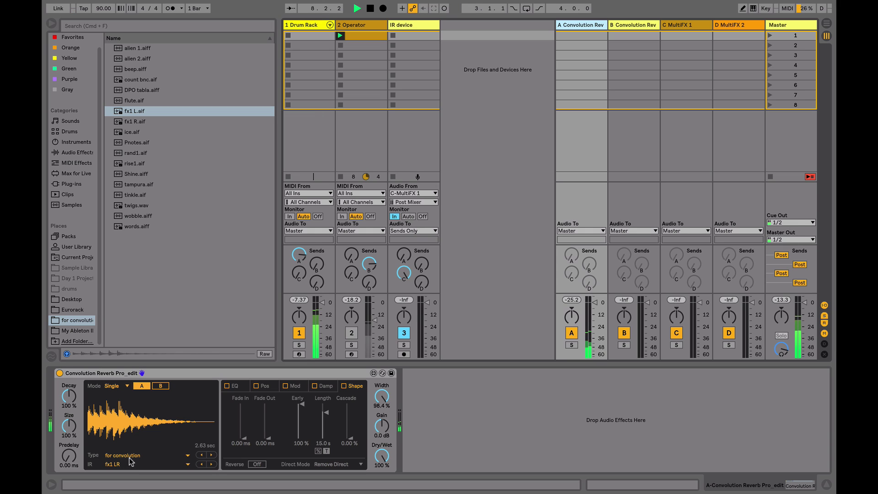
click(227, 386)
click(228, 387)
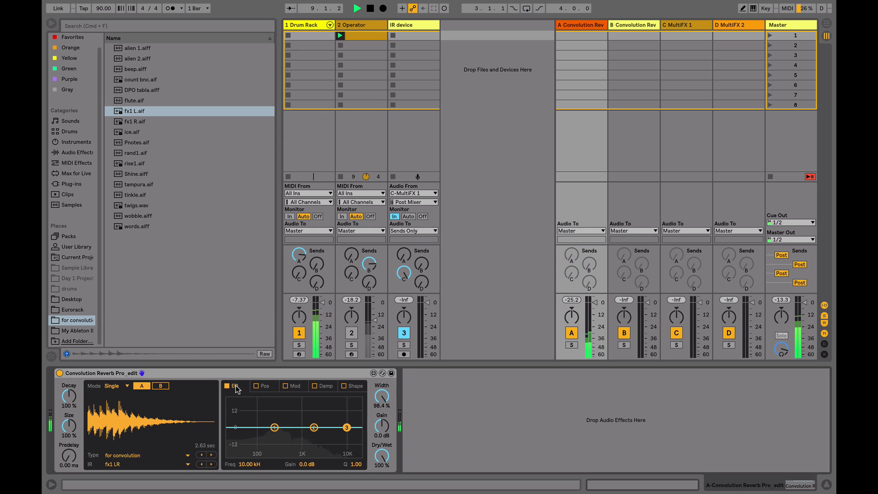
drag(275, 427, 273, 453)
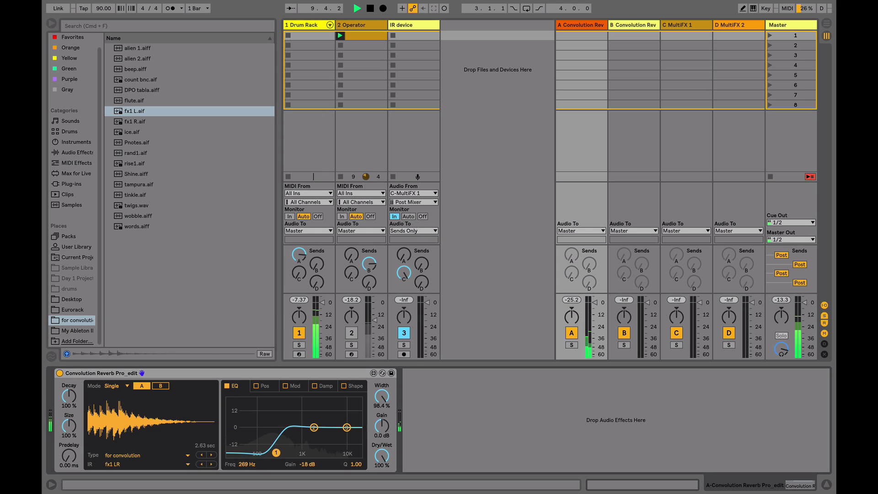
drag(346, 428, 323, 409)
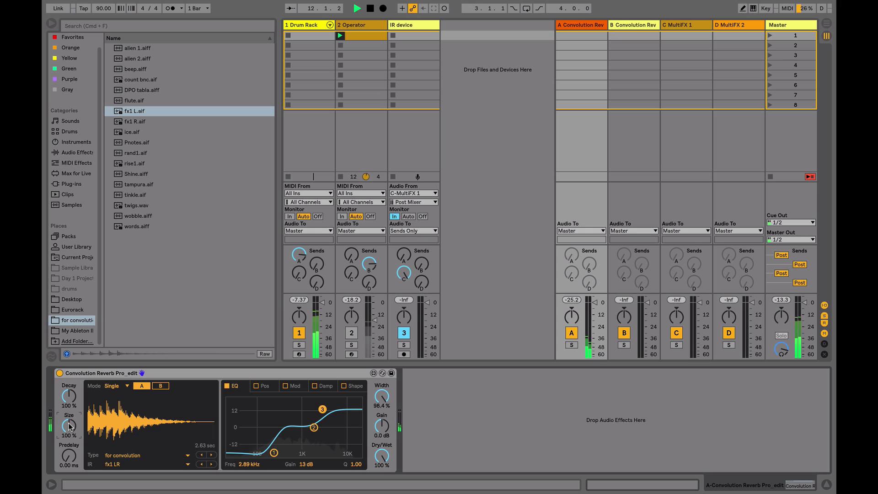
Try the reverb's Size at 50% and 200%, along with Decay at 1% and about 45%
drag(69, 425, 70, 429)
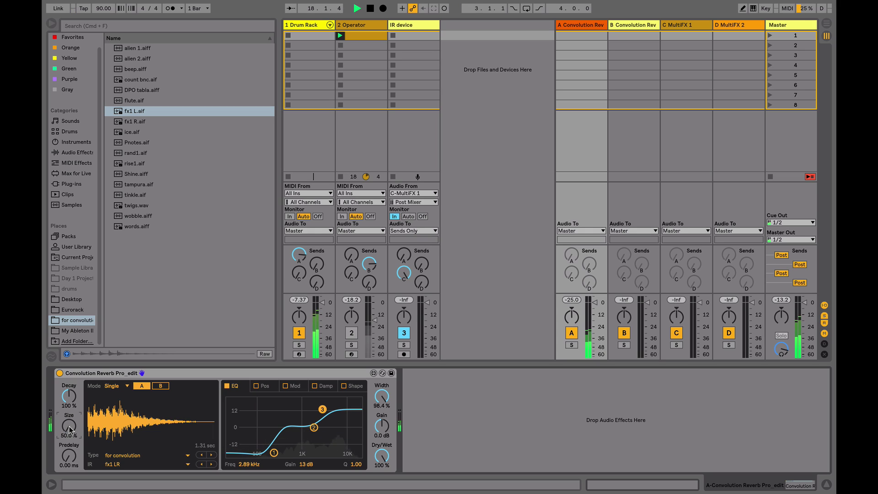
text(2000)
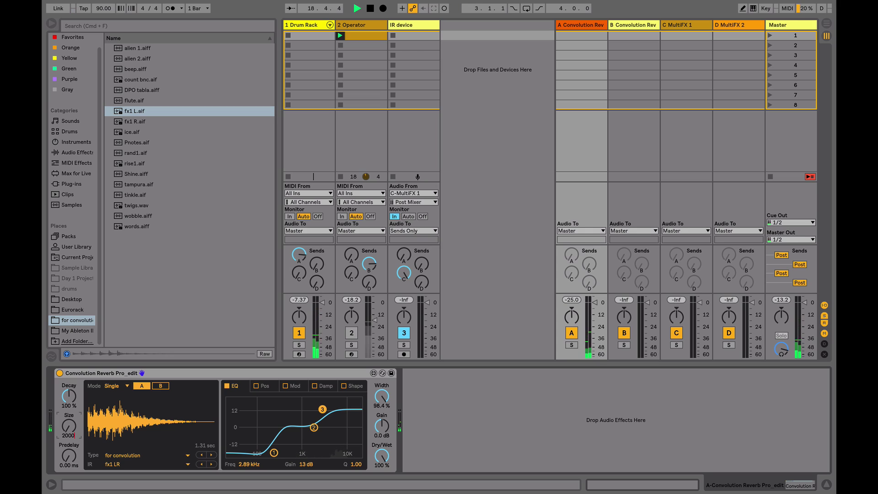
key(Return)
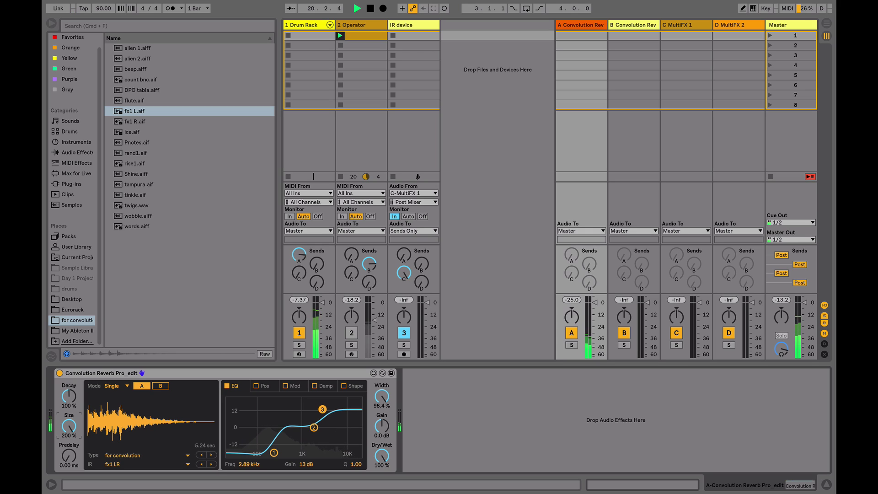
drag(71, 395, 71, 439)
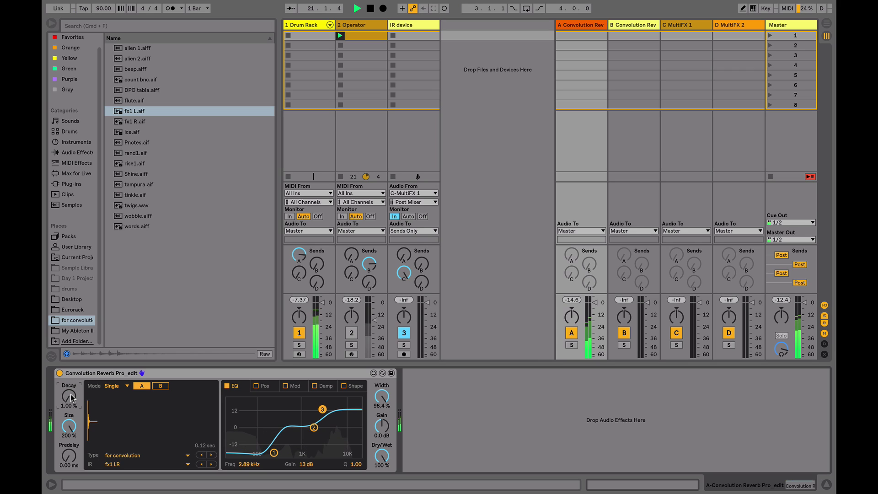
drag(71, 397, 71, 379)
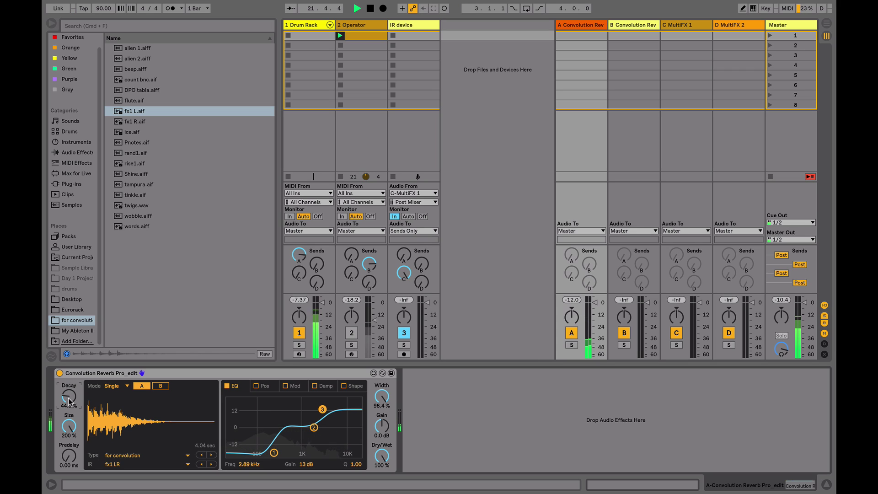
Set the reverb's Size to 50% and try Decay at 10% before setting it to 50%
click(69, 426)
text(50.0)
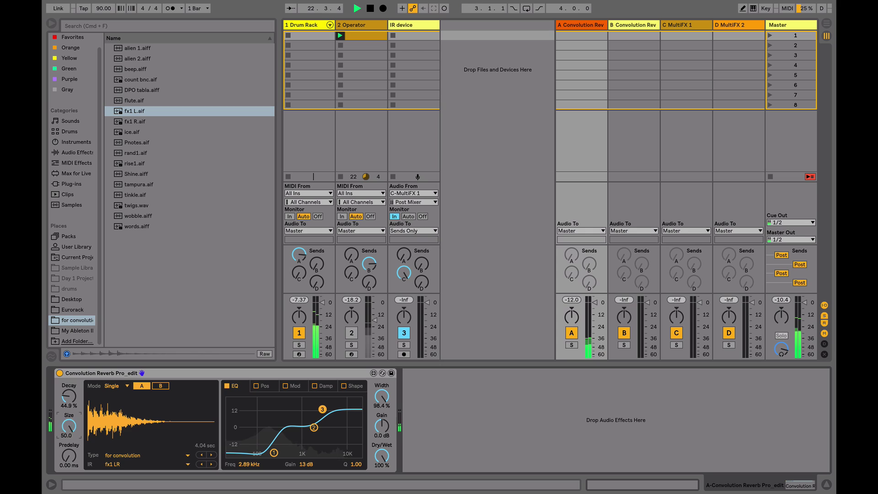
key(Return)
click(69, 396)
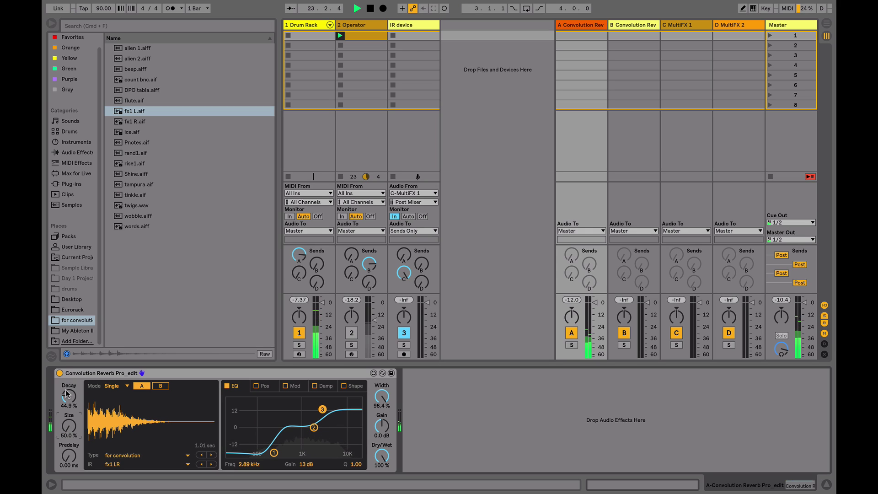
text(10)
key(Return)
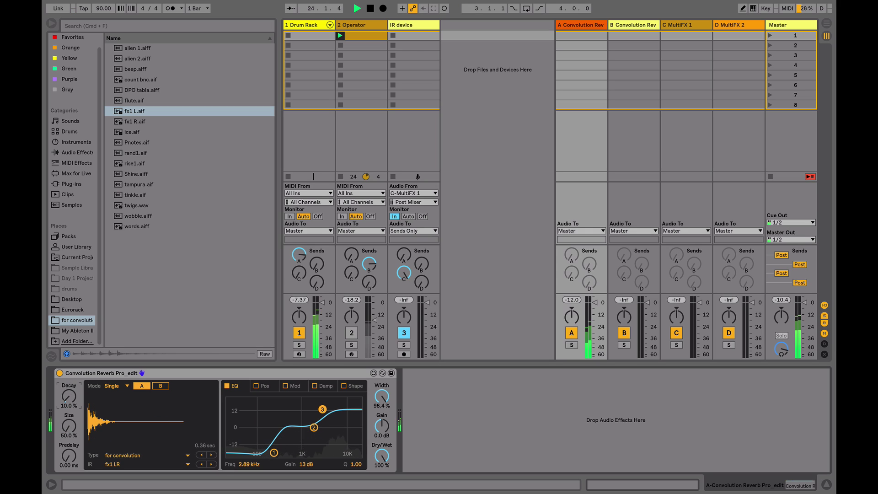
text(50)
key(Return)
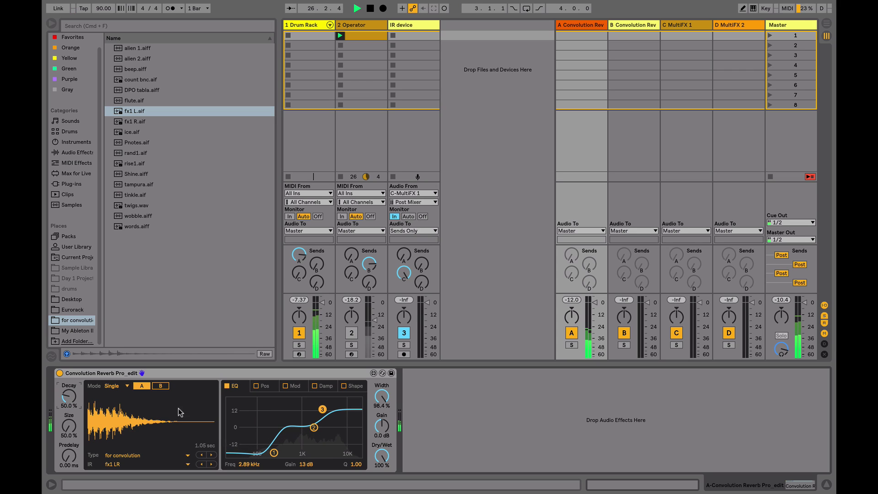
In the reverb's Shape settings, set Fade In to about 964 ms and Fade Out to about 567 ms
click(350, 387)
click(344, 387)
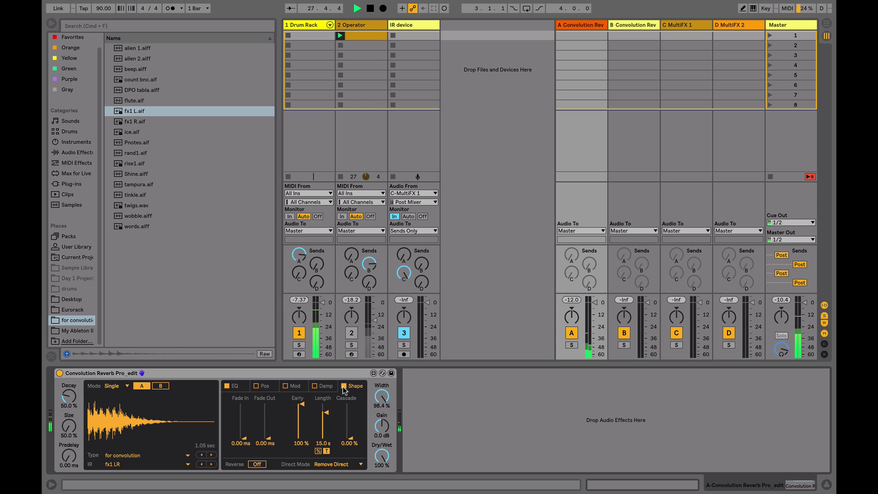
drag(245, 438, 245, 405)
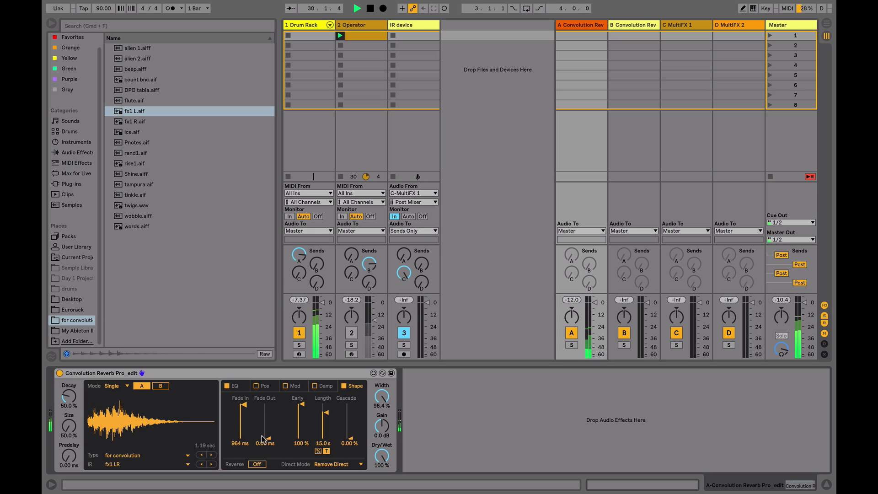
drag(268, 439, 270, 415)
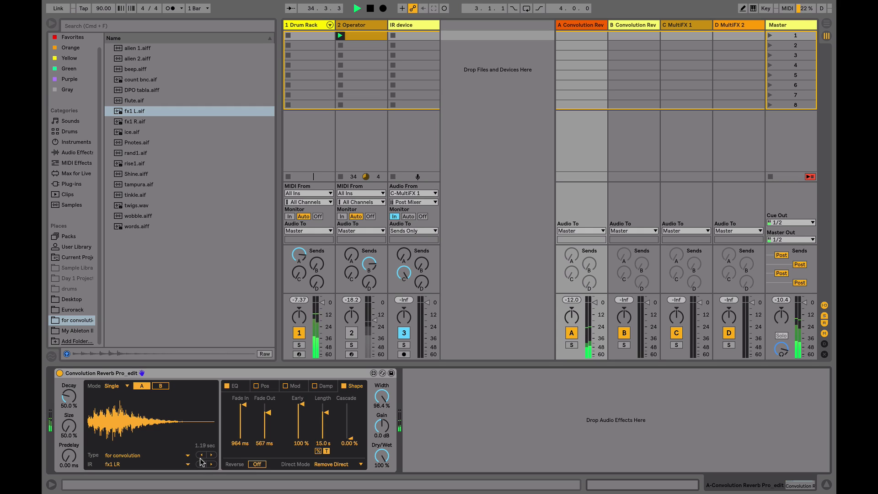
Switch the impulse response Length to percentage mode, try different lengths, and set it to 25%
click(318, 452)
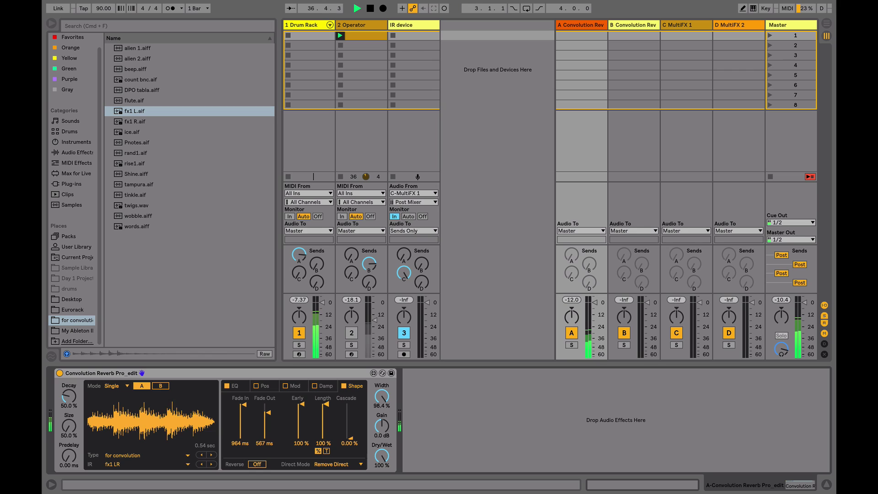
double_click(326, 438)
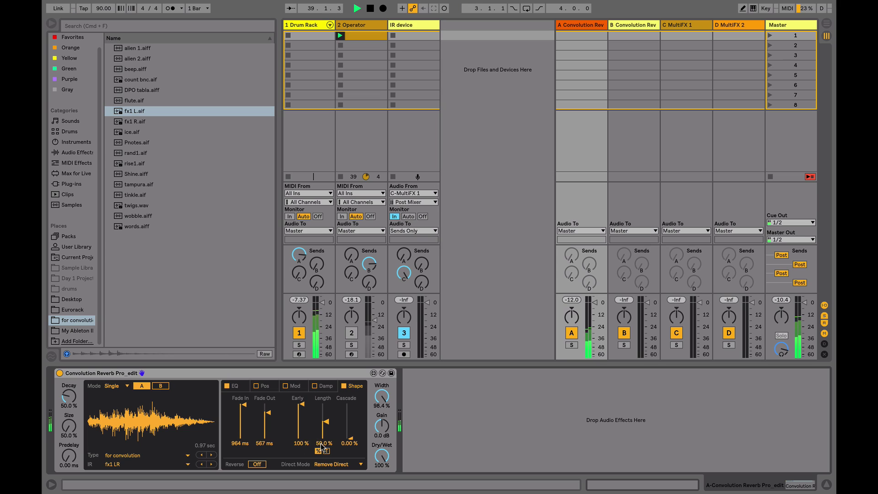
drag(324, 447, 324, 476)
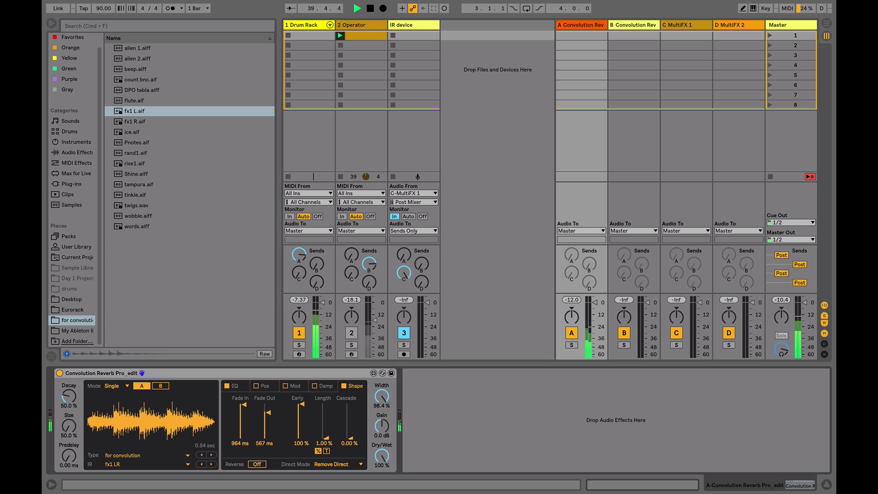
drag(328, 439, 329, 429)
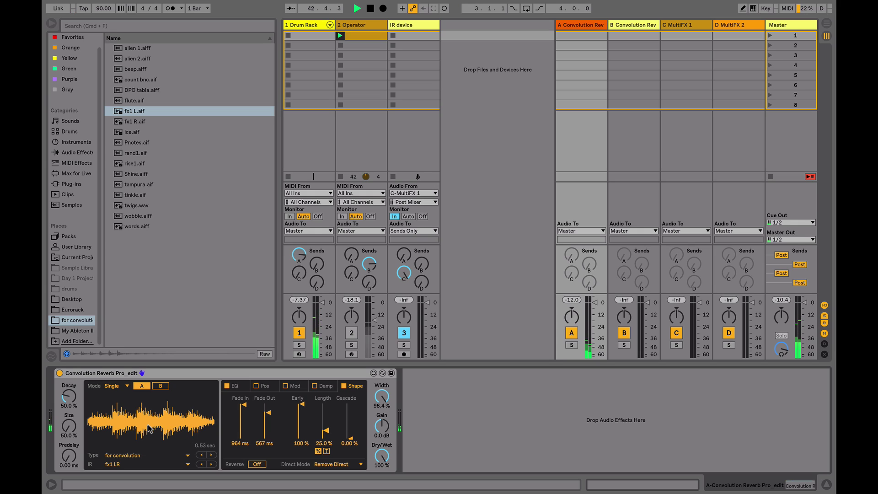
Reverse the impulse response, set Decay to 25%, and stop playback after auditioning it
click(257, 465)
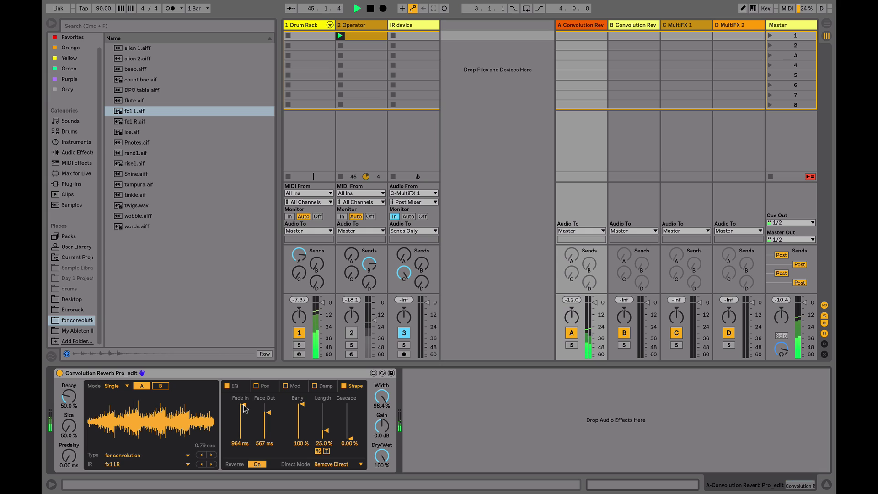
click(69, 396)
text(25)
key(Return)
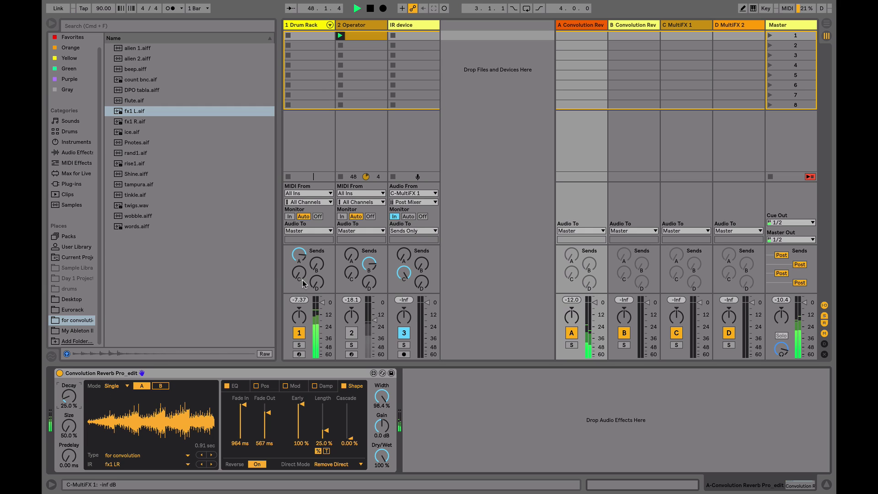
key(space)
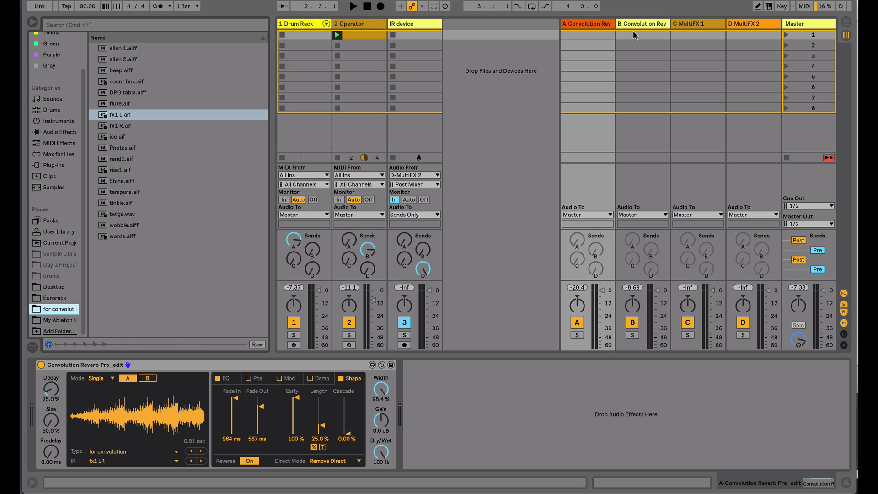
Turn the Operator's send B fully down, mute the Drum Rack, and play the Operator with send D raised to about -24.5 dB
double_click(371, 249)
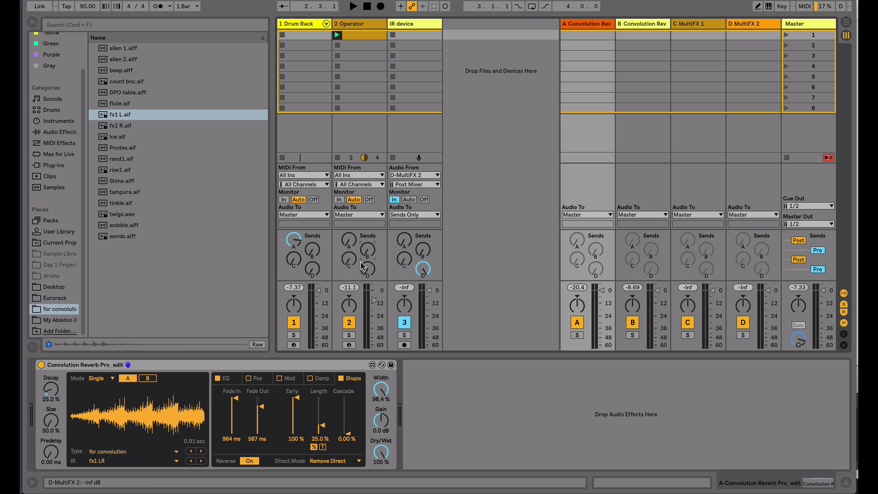
click(295, 322)
key(space)
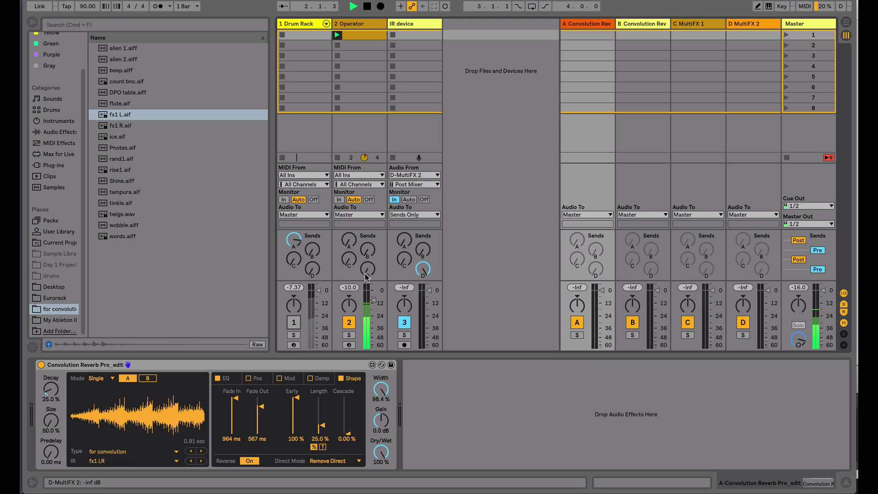
drag(363, 275, 364, 262)
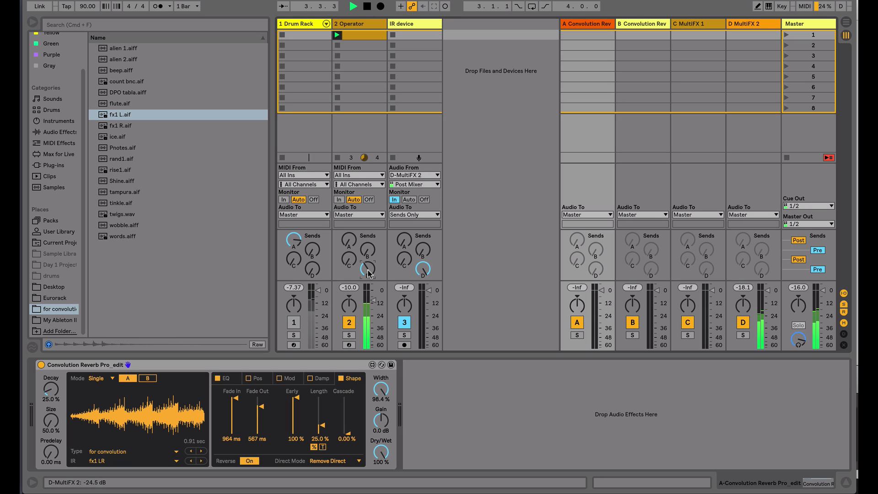
Review the device chain on return D MultiFX 2, through to its Convolution Reverb
click(744, 26)
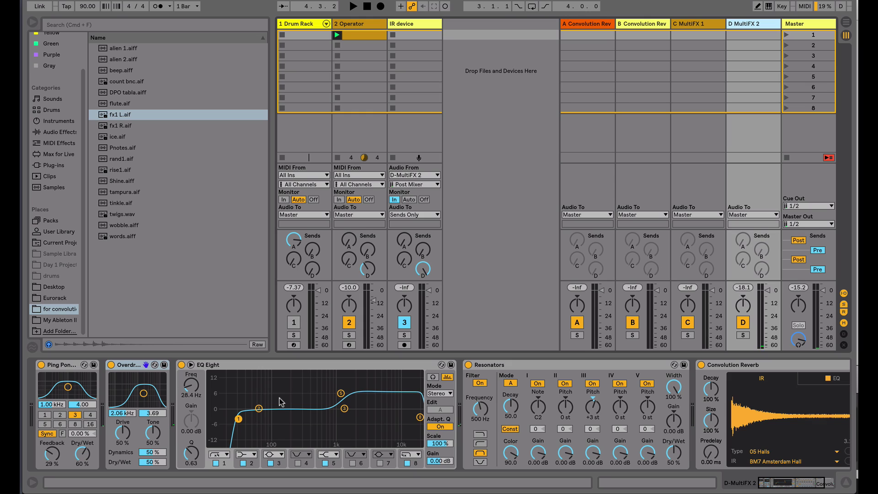
drag(776, 486, 805, 489)
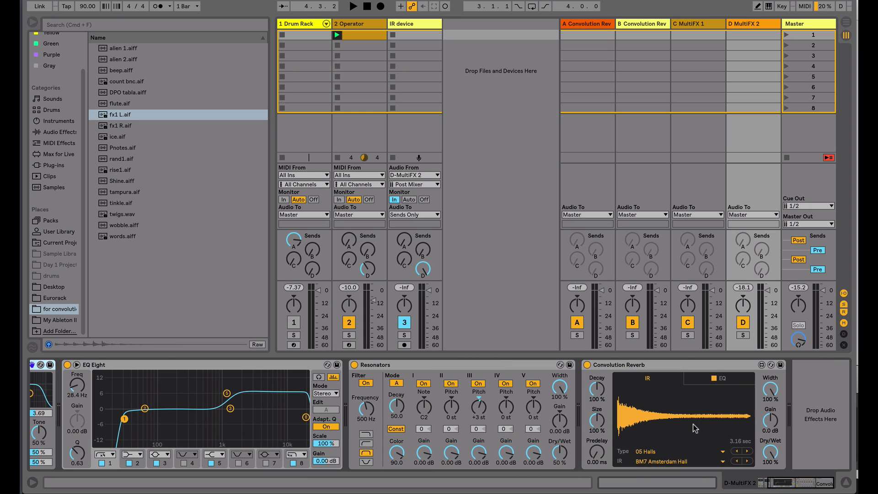
Audition the Operator again, and on the IR device track set the measurement's IR Time to 10s and turn off Trim and Normalize
click(406, 26)
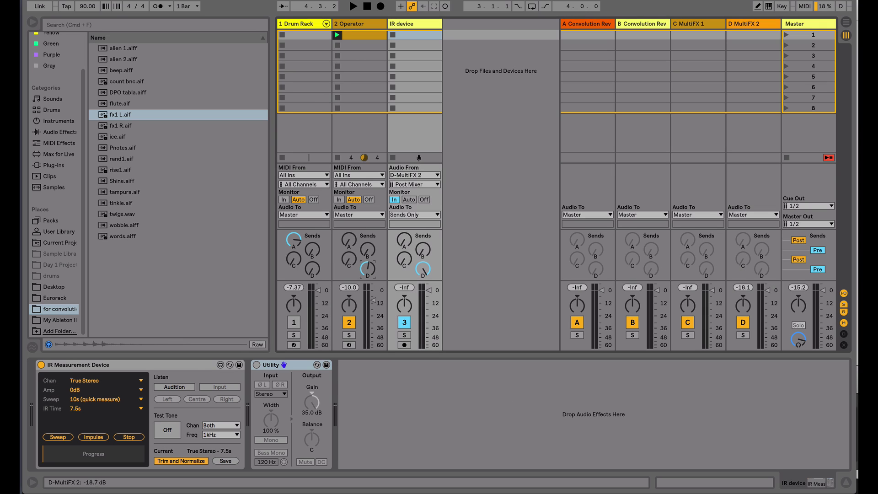
key(space)
key(space)
click(79, 410)
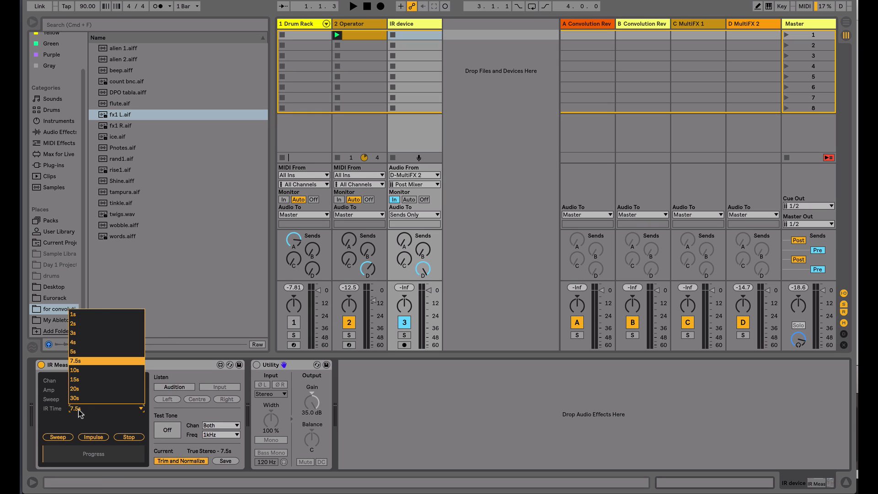
click(83, 371)
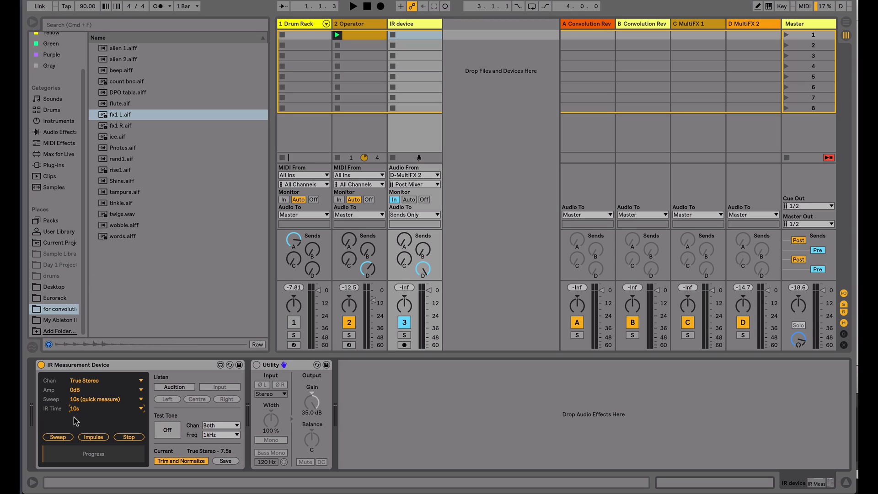
click(160, 462)
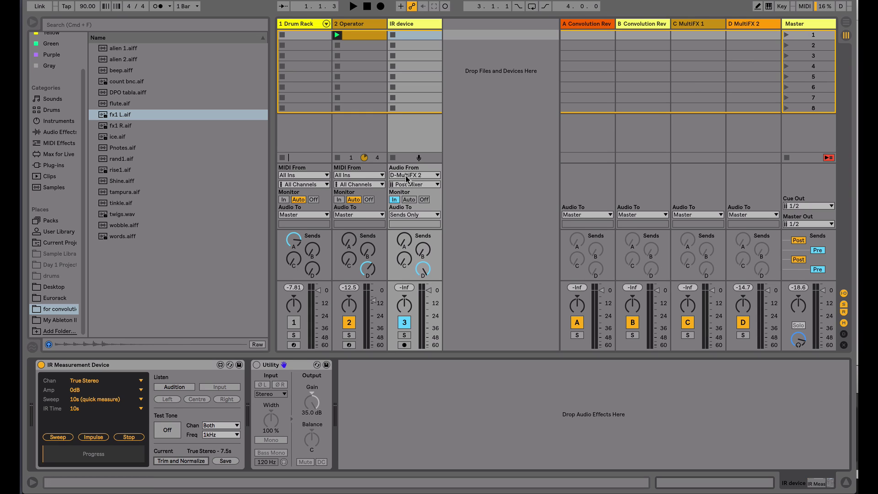
Measure the MultiFX 2 return with an impulse, dismiss the finished measurement, and trim and normalize the captured response
click(95, 438)
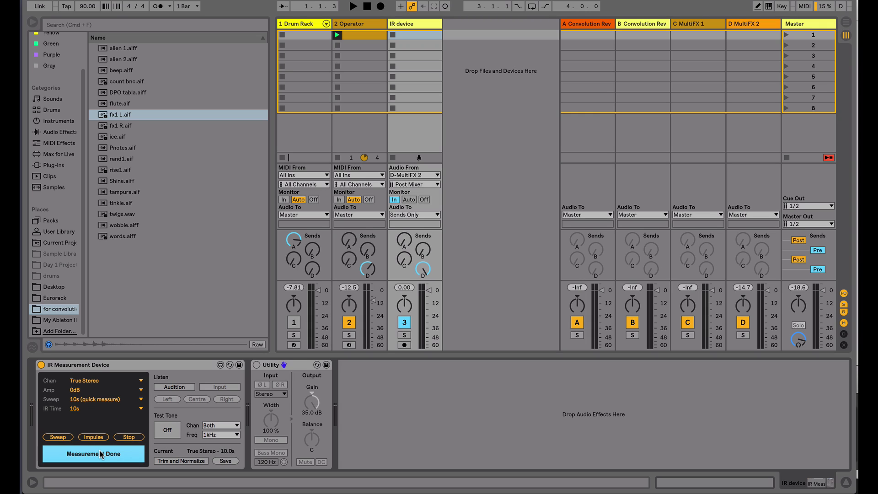
click(101, 455)
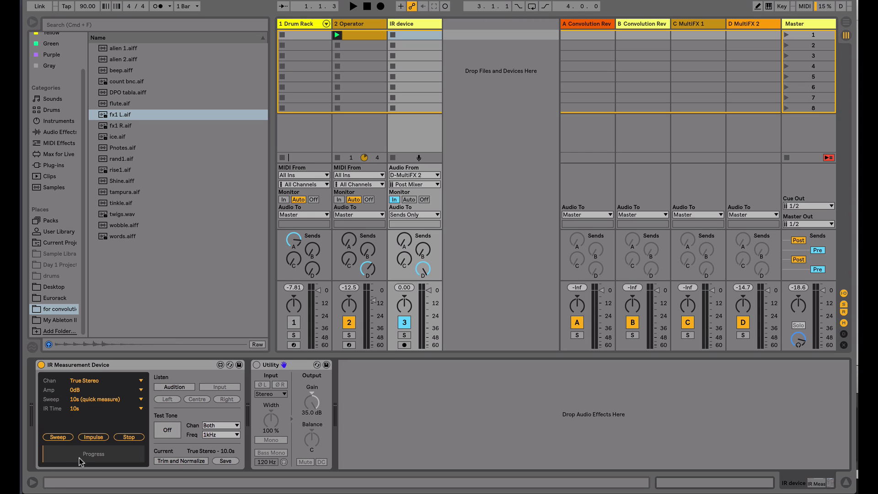
click(178, 462)
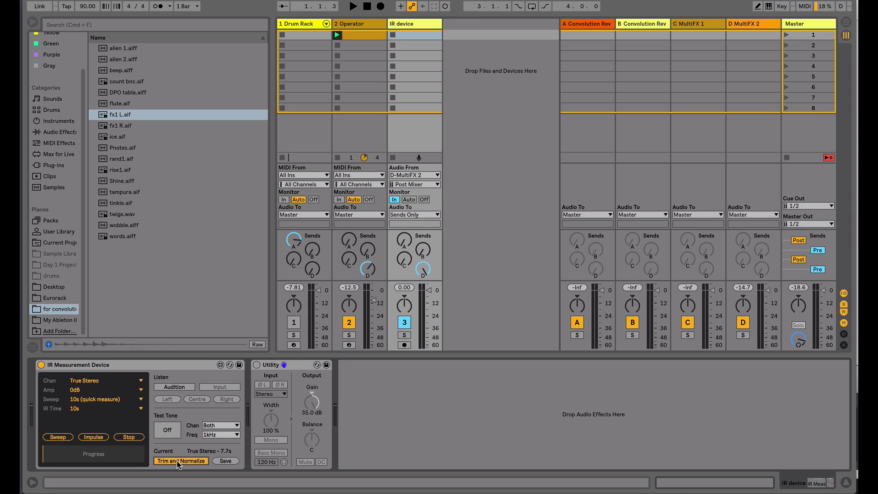
Save the measured impulse response as fx2 in the for convolution folder
click(225, 462)
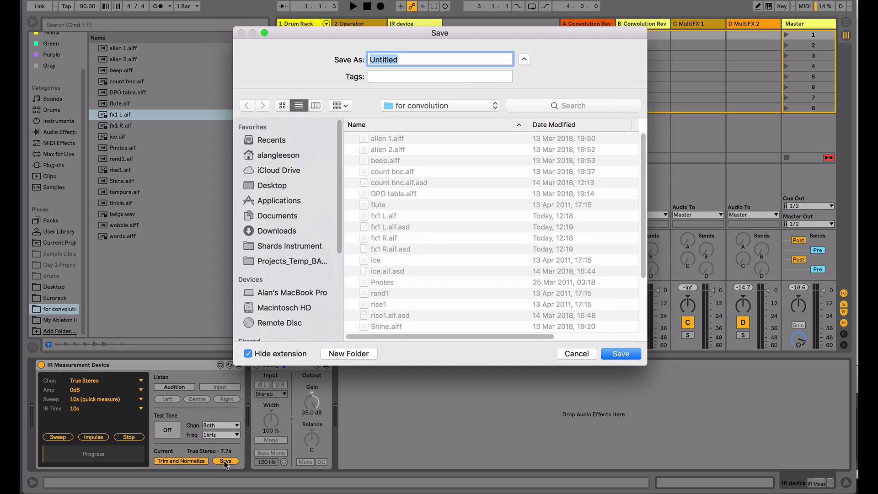
text(fx2)
key(Return)
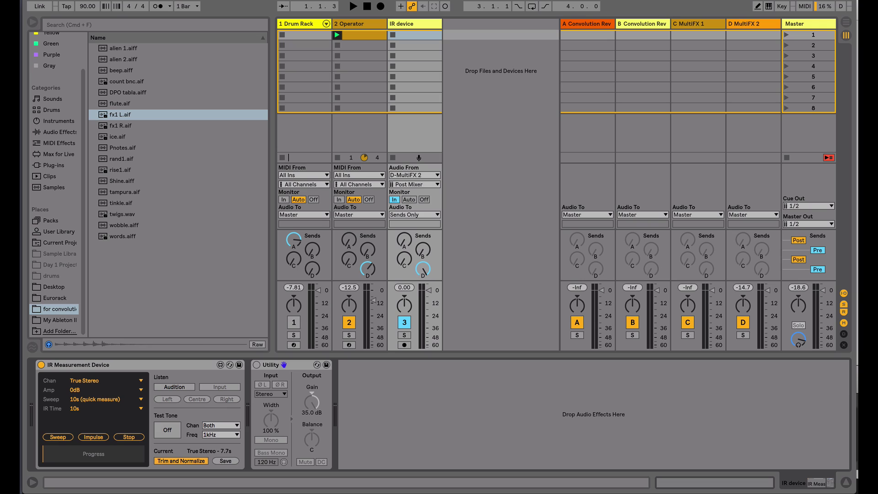
Load fx2 L.aif into the Convolution Reverb Pro on return B
click(637, 24)
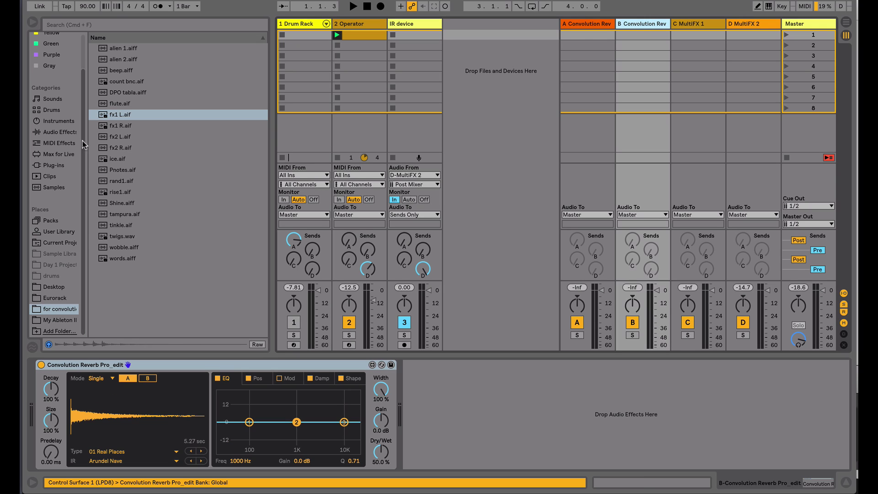
drag(109, 137, 125, 424)
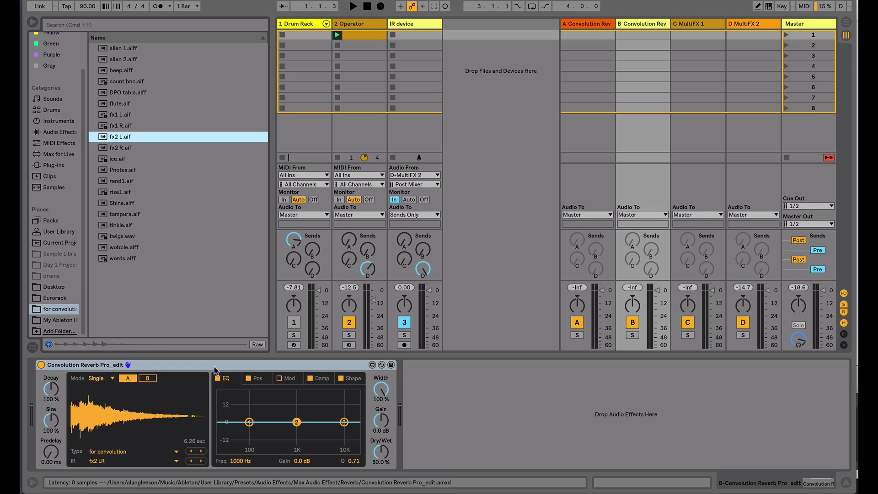
Compare the Operator through send D at about -13.3 dB and through send B at about -0.3 dB, stopping playback after each
drag(367, 270, 368, 270)
key(space)
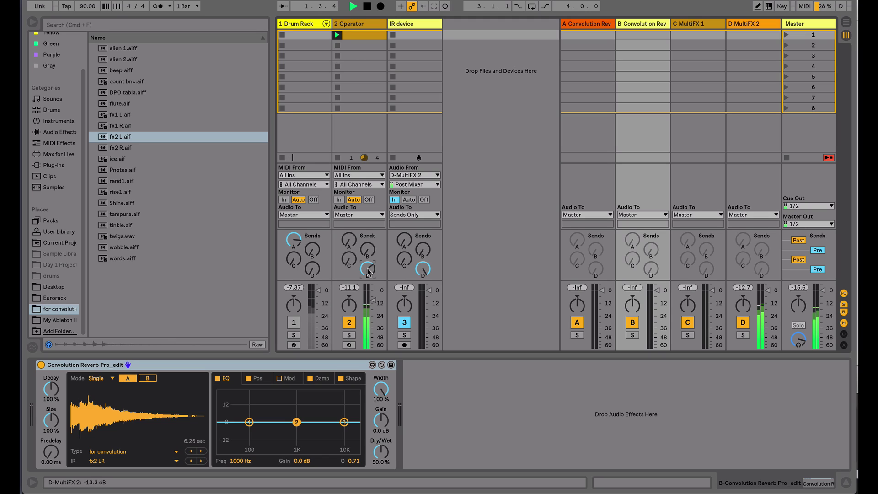
key(space)
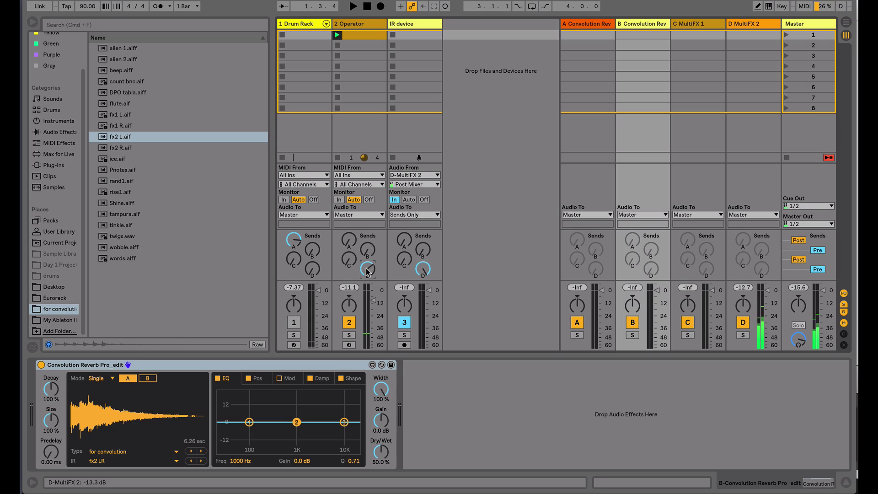
drag(368, 250, 367, 207)
key(space)
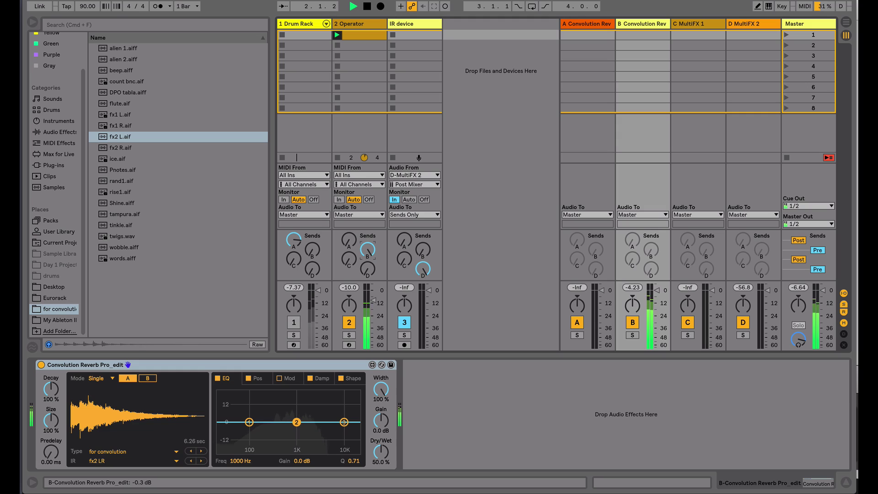
key(space)
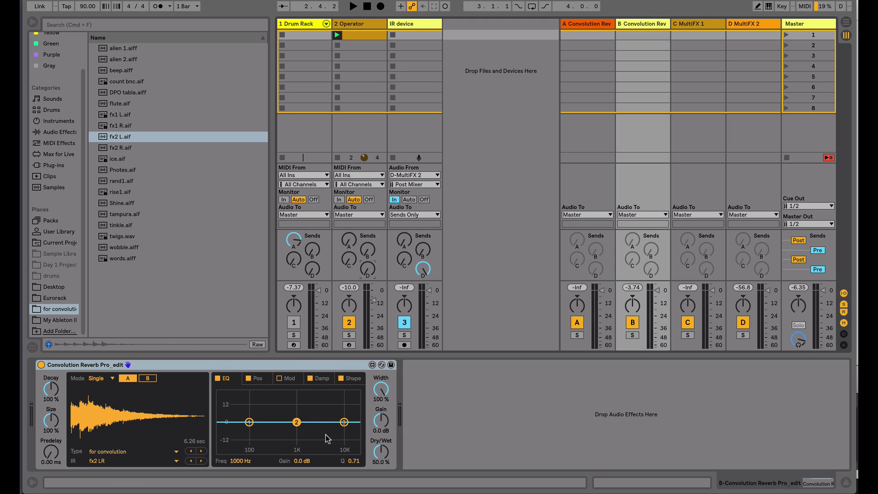
Set the reverb's EQ band 3 to 13 dB at 1.59 kHz, and compare the playing Operator through sends B and D
drag(344, 421, 306, 402)
key(space)
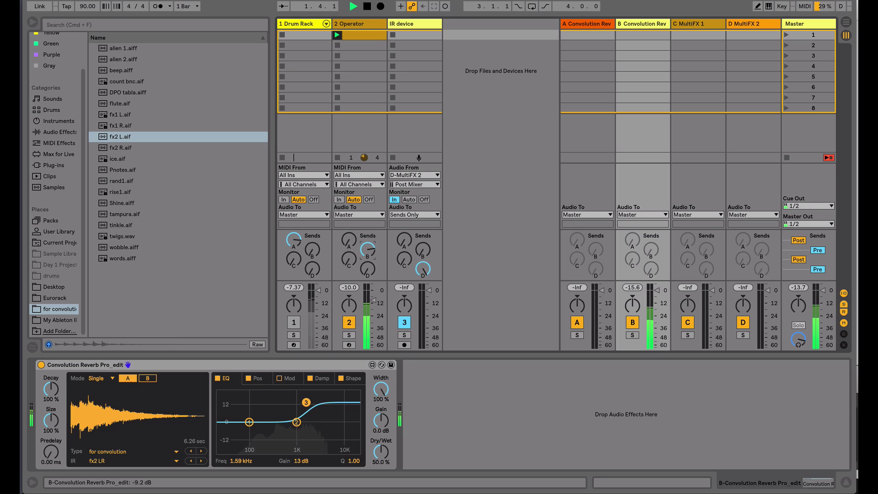
drag(368, 250, 368, 316)
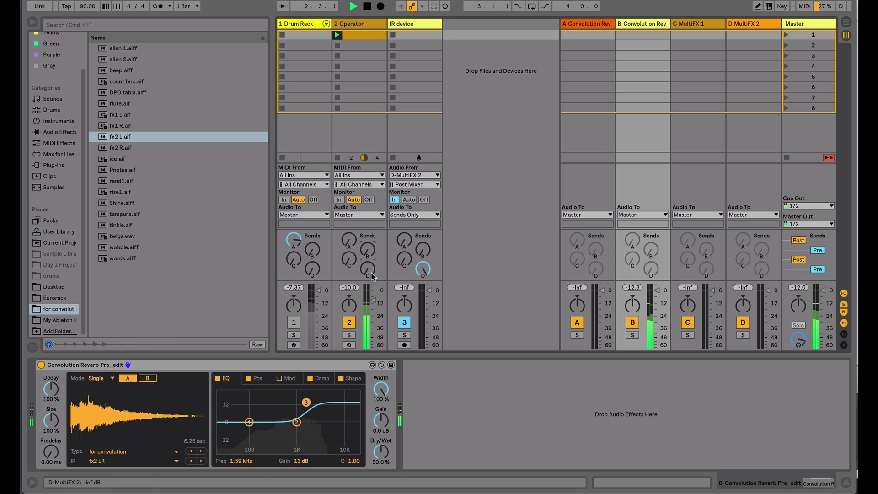
mouse_move(368, 269)
mouse_down()
mouse_move(367, 218)
mouse_move(367, 265)
mouse_up()
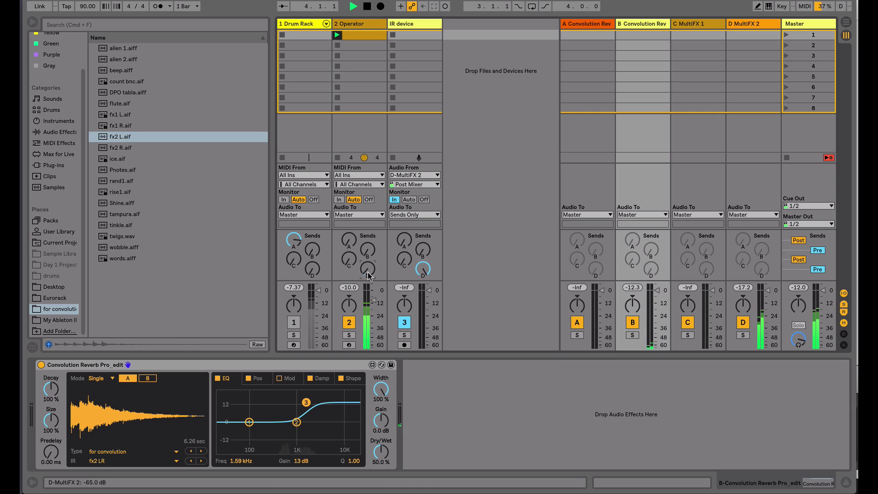
Set the Convolution Reverb Pro's Dry/Wet to 100% and open its Shape settings
drag(381, 452, 381, 415)
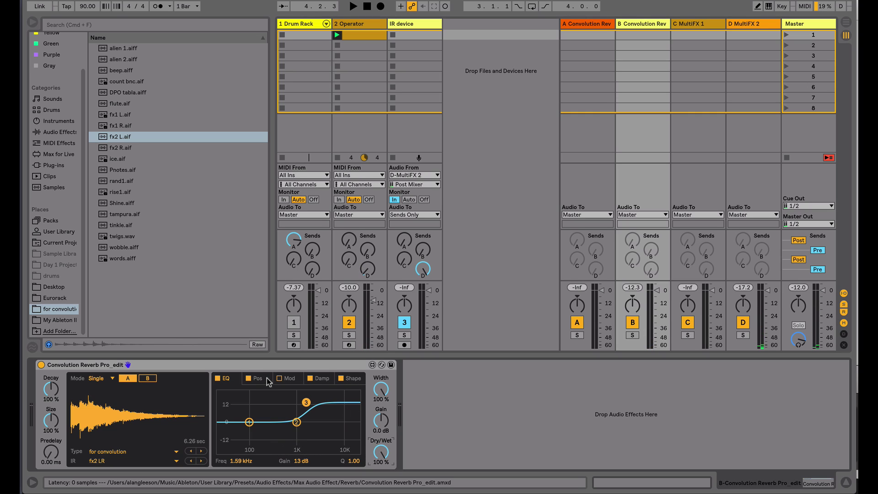
click(349, 380)
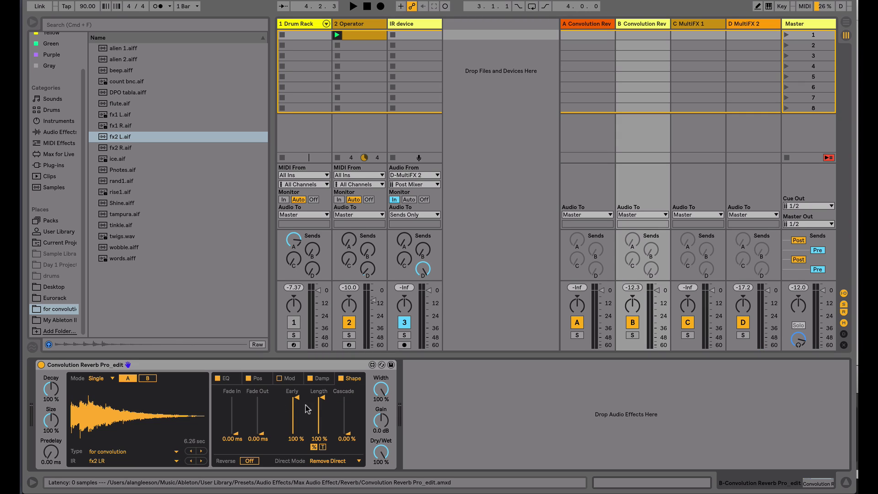